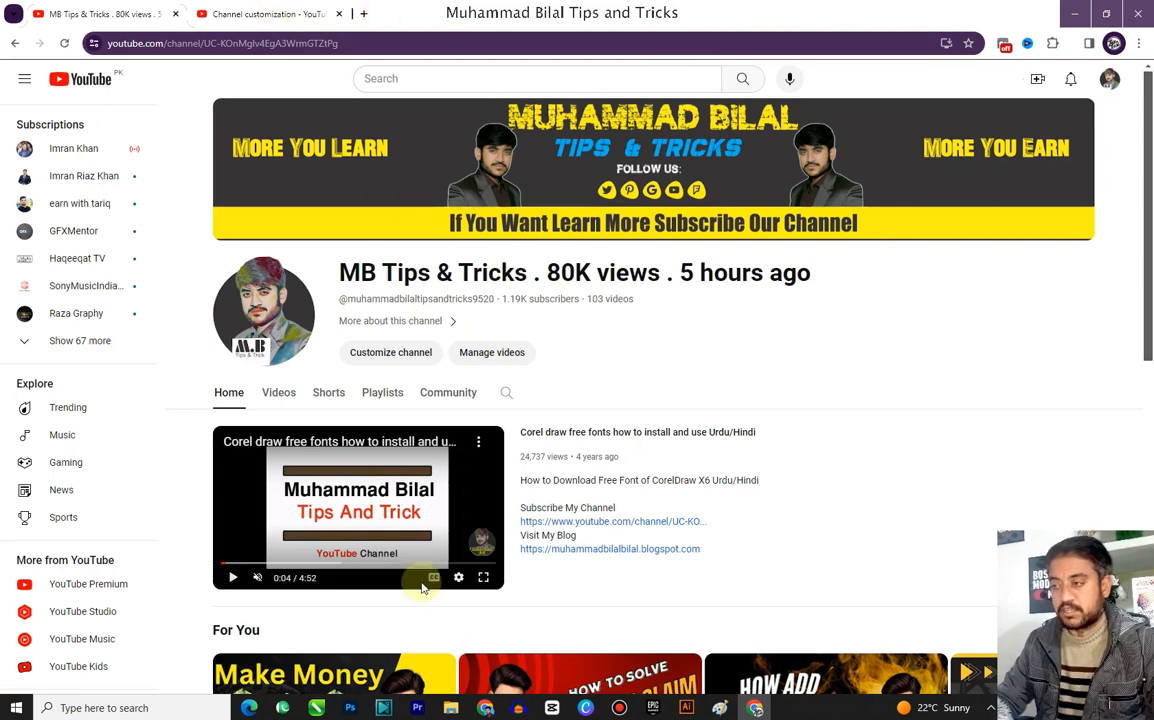
Switch to the other browser window, search Google for teespring, and open the Teespring website
left_click(497, 712)
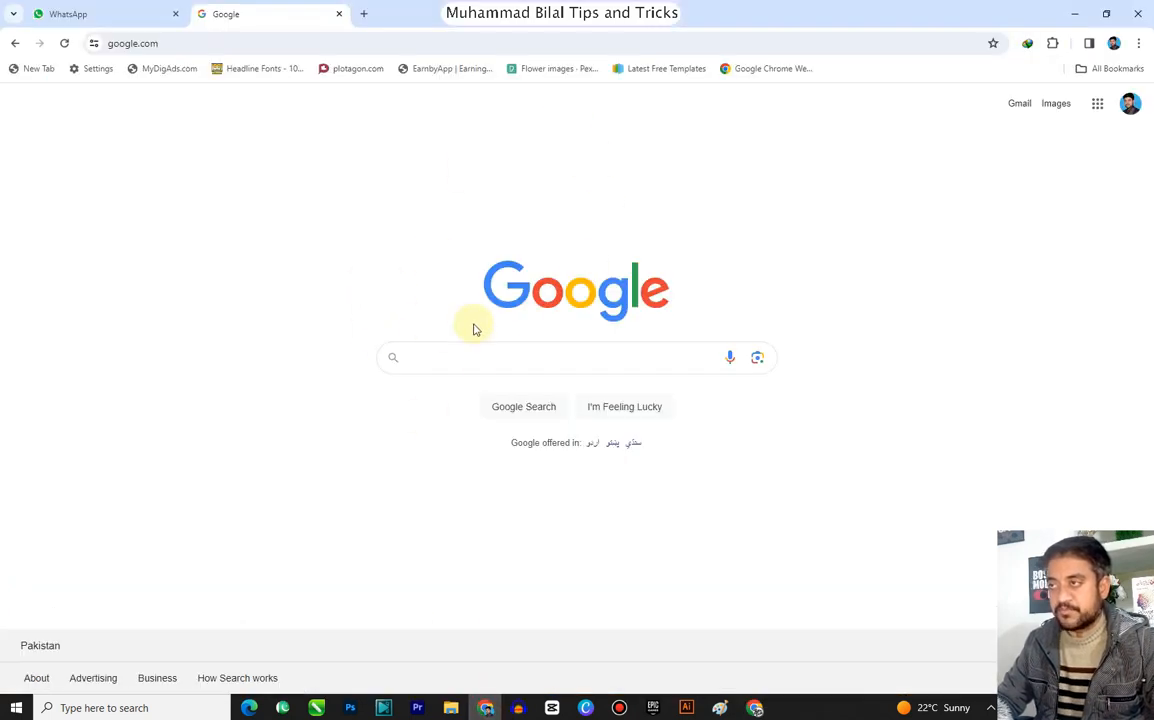
left_click(459, 354)
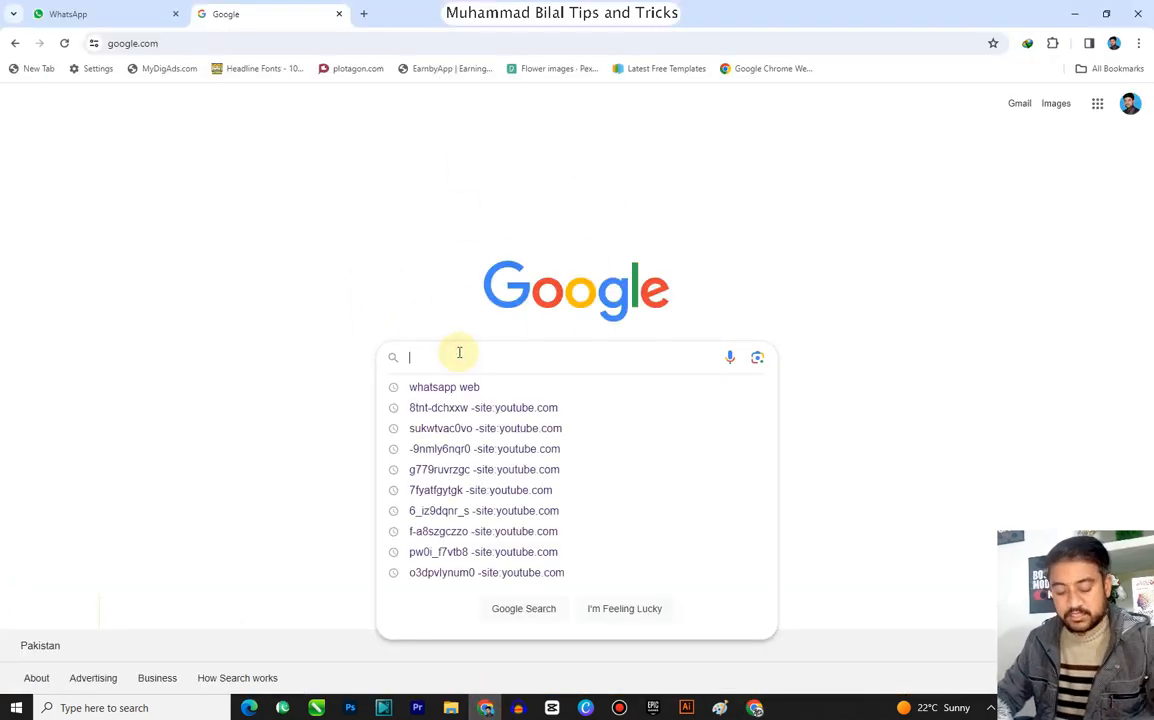
type("teee")
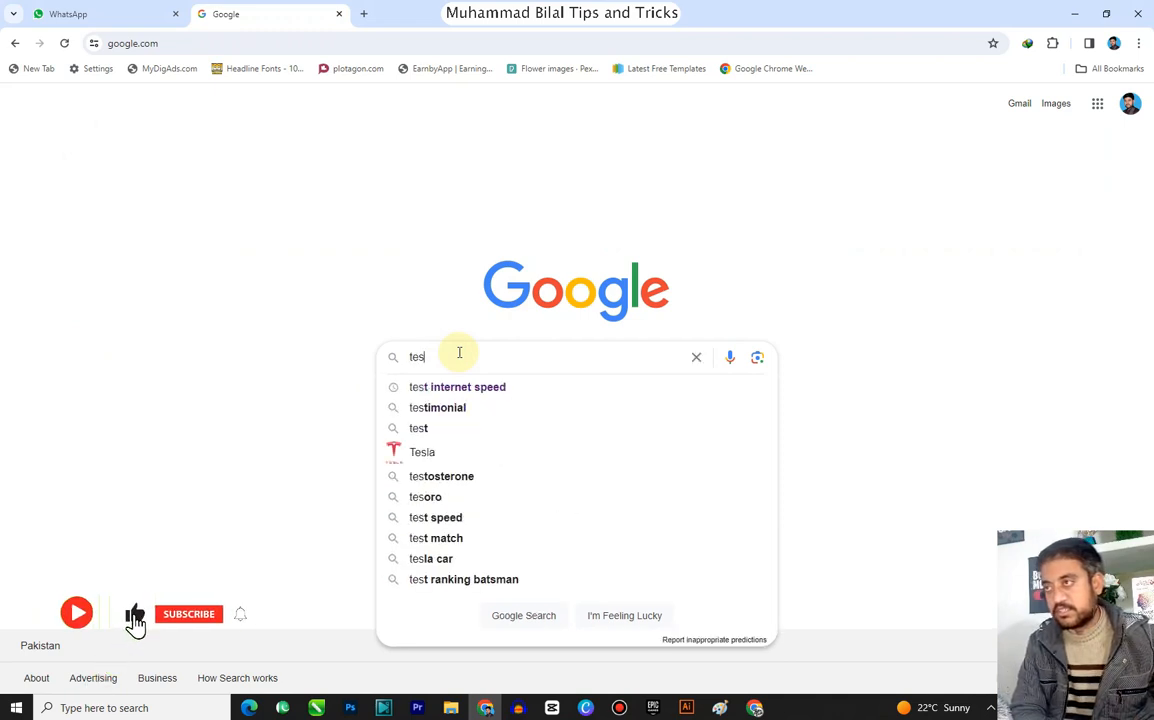
key("BackSpace")
type("p")
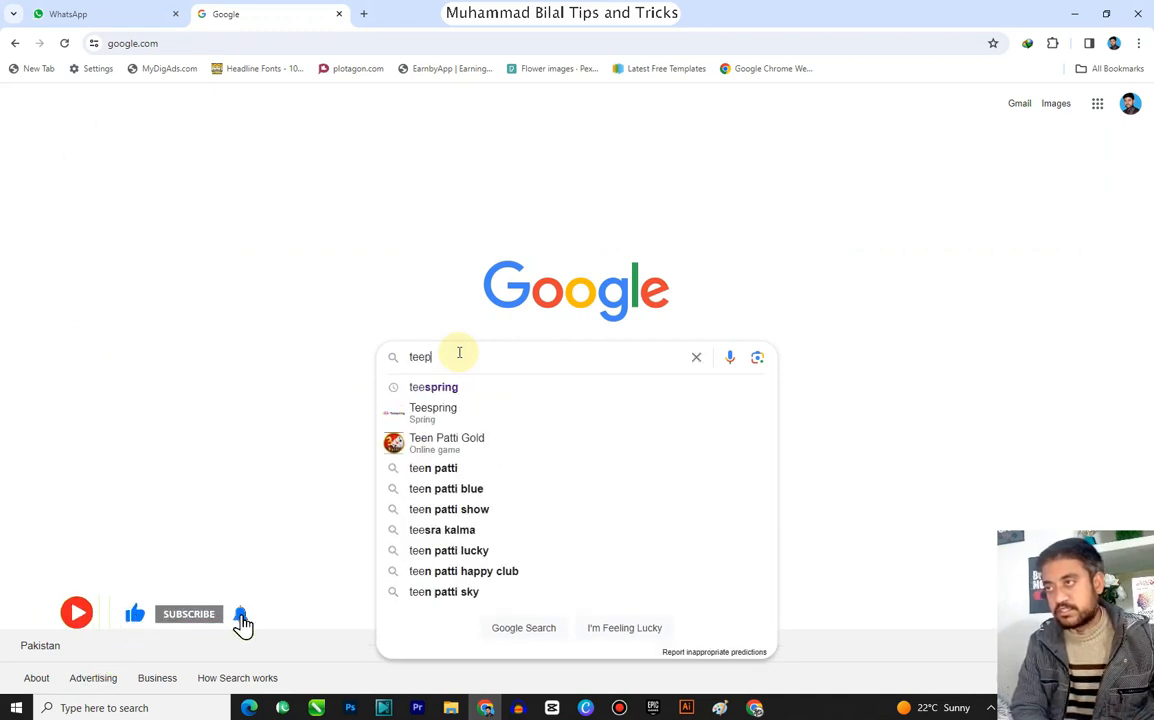
key("BackSpace")
type("s")
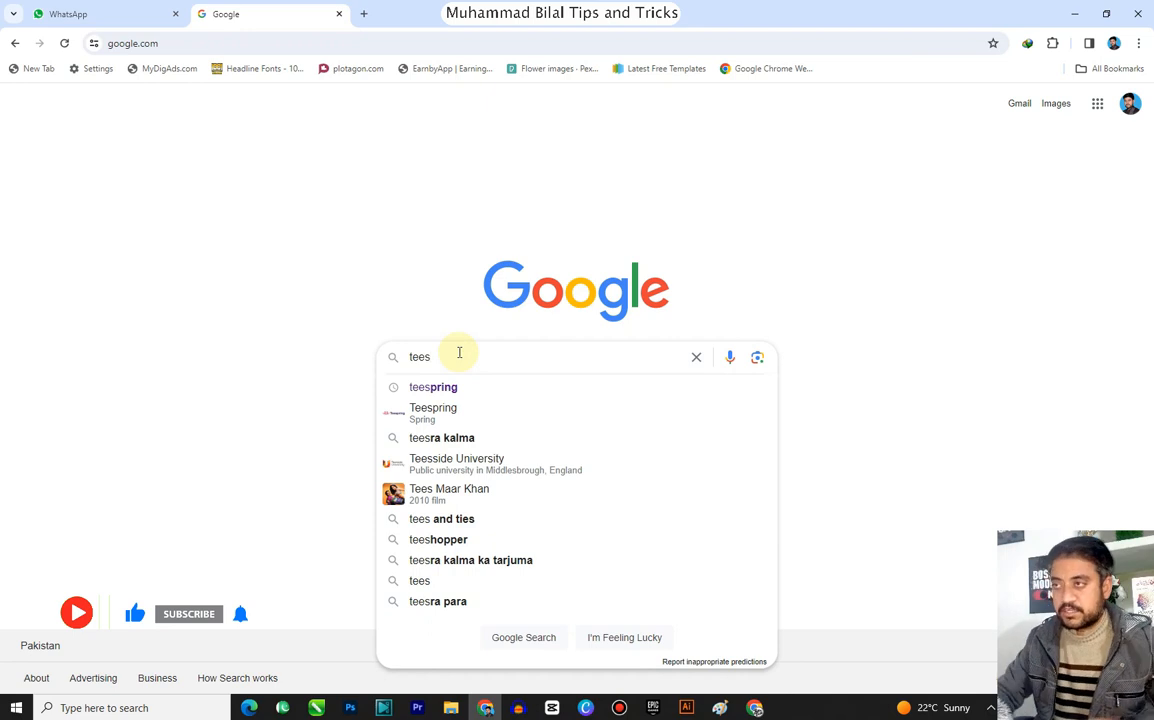
left_click(433, 387)
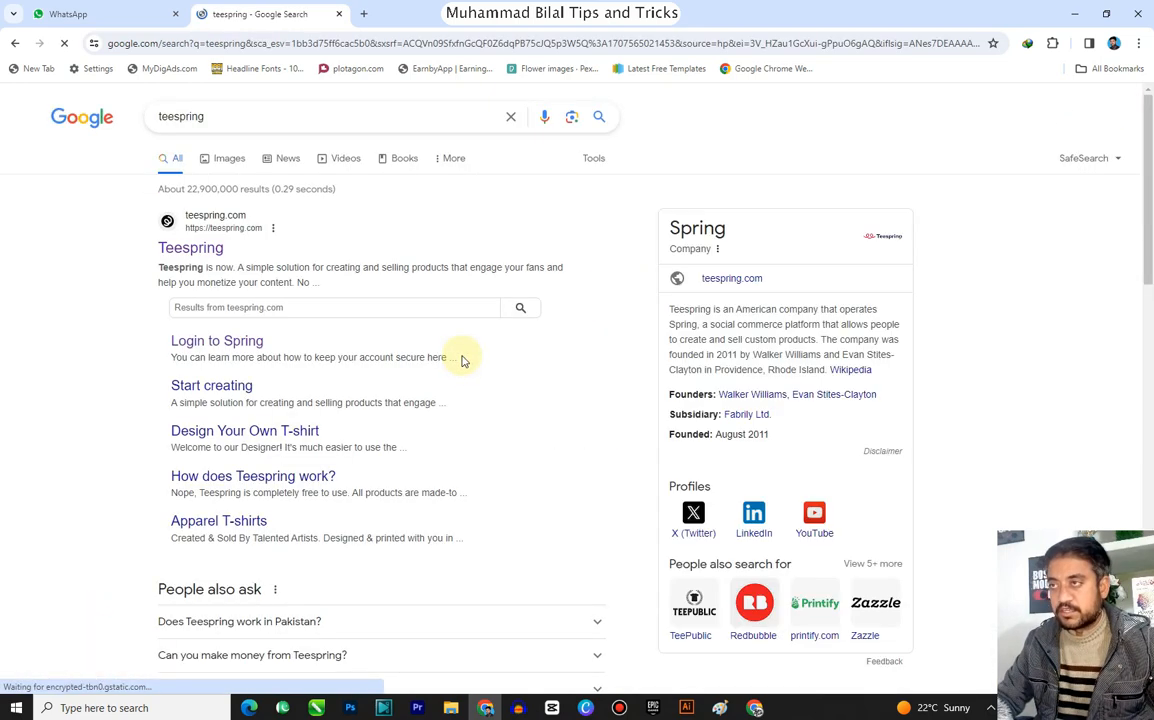
left_click(181, 256)
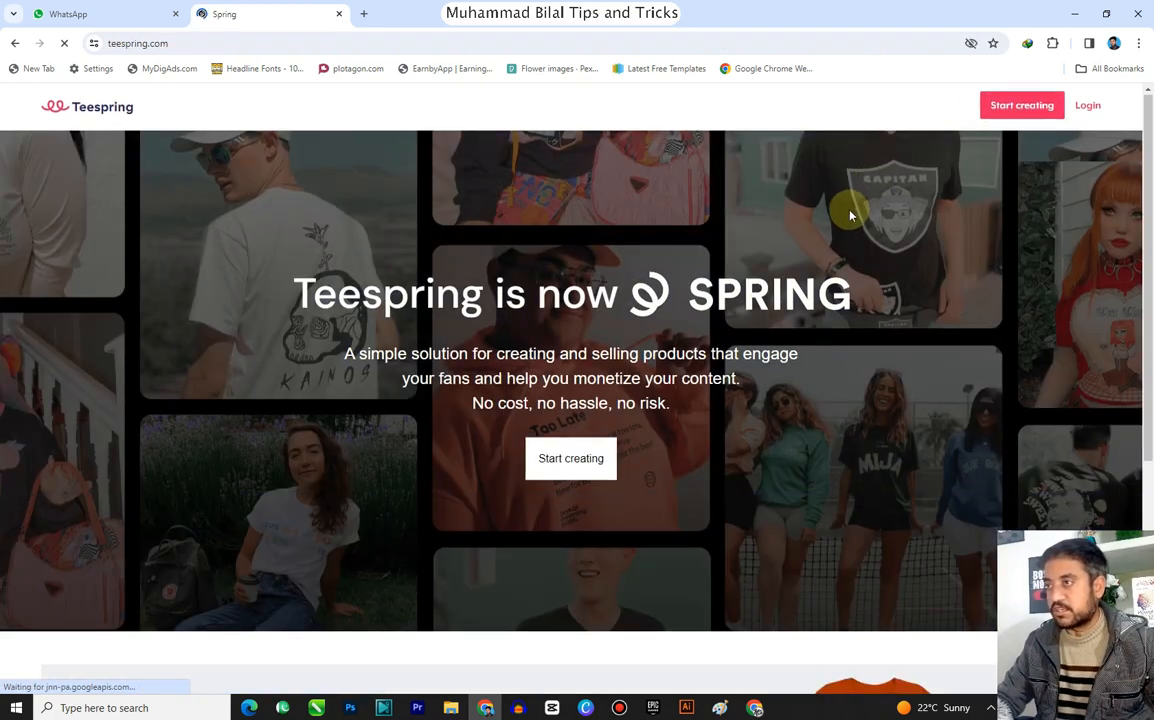
Look over the Teespring homepage and open the form for creating a new account
scroll(847, 240, "down", 3)
scroll(872, 256, "down", 1)
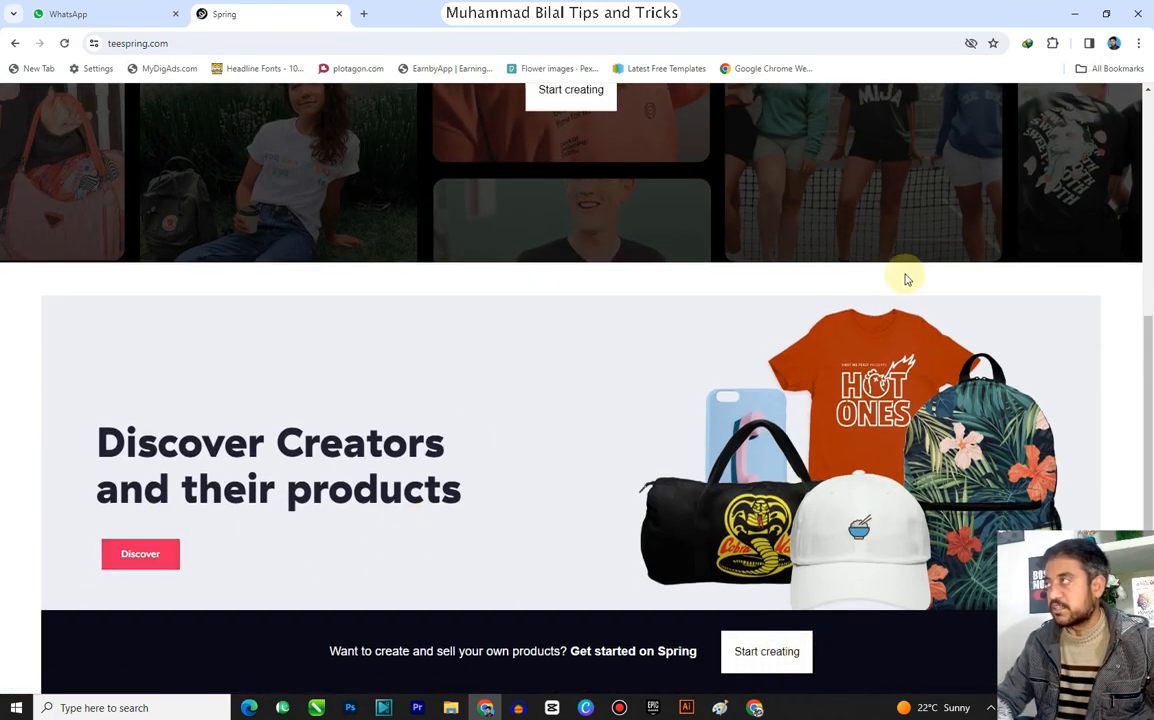
scroll(925, 240, "up", 4)
left_click(1013, 110)
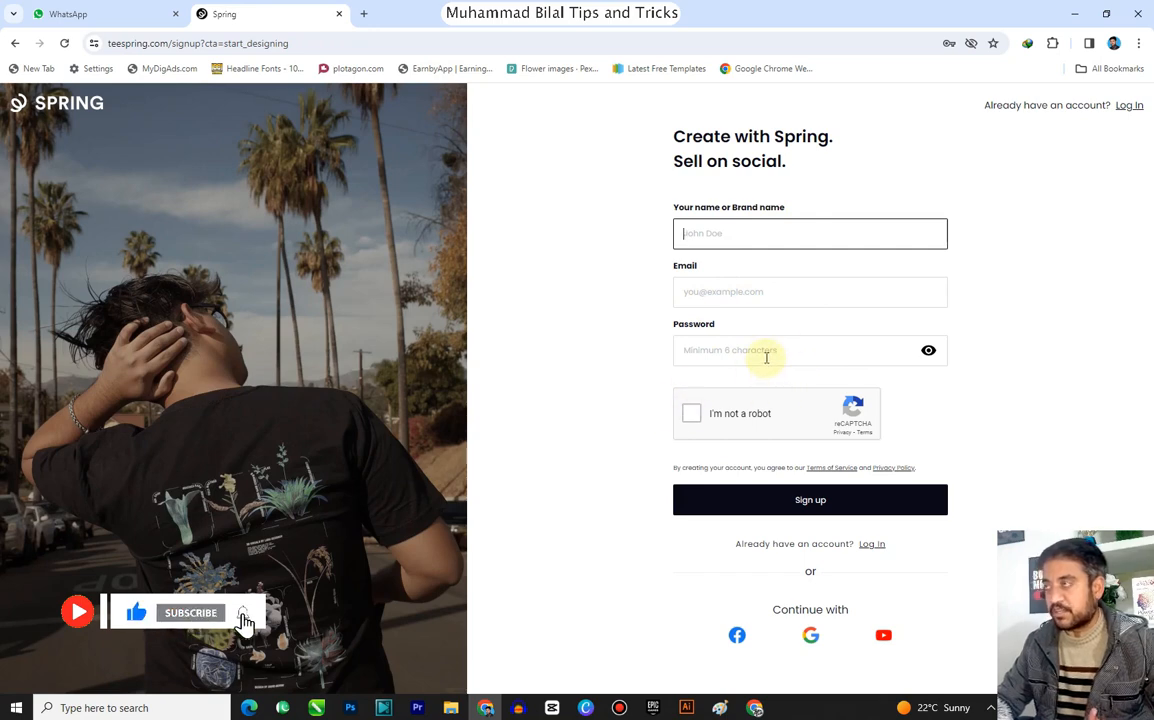
Open the Teespring design launcher in a new tab and log in with the saved credentials, completing the robot check
left_click(365, 14)
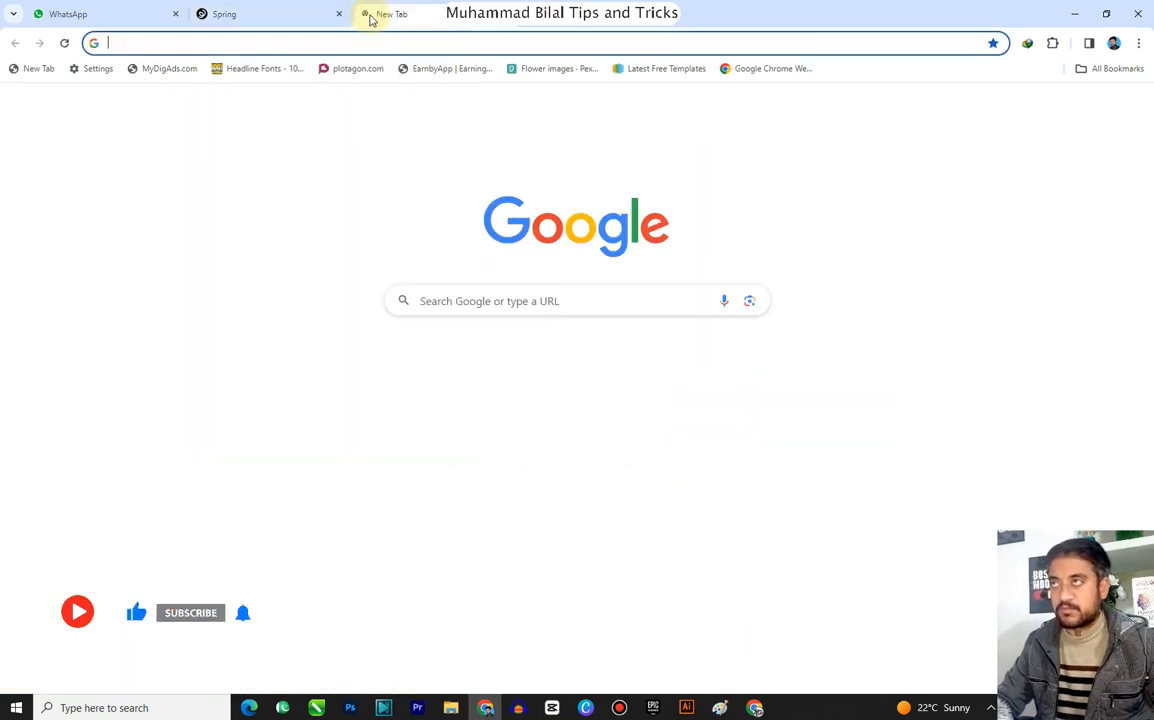
left_click(270, 38)
type("te")
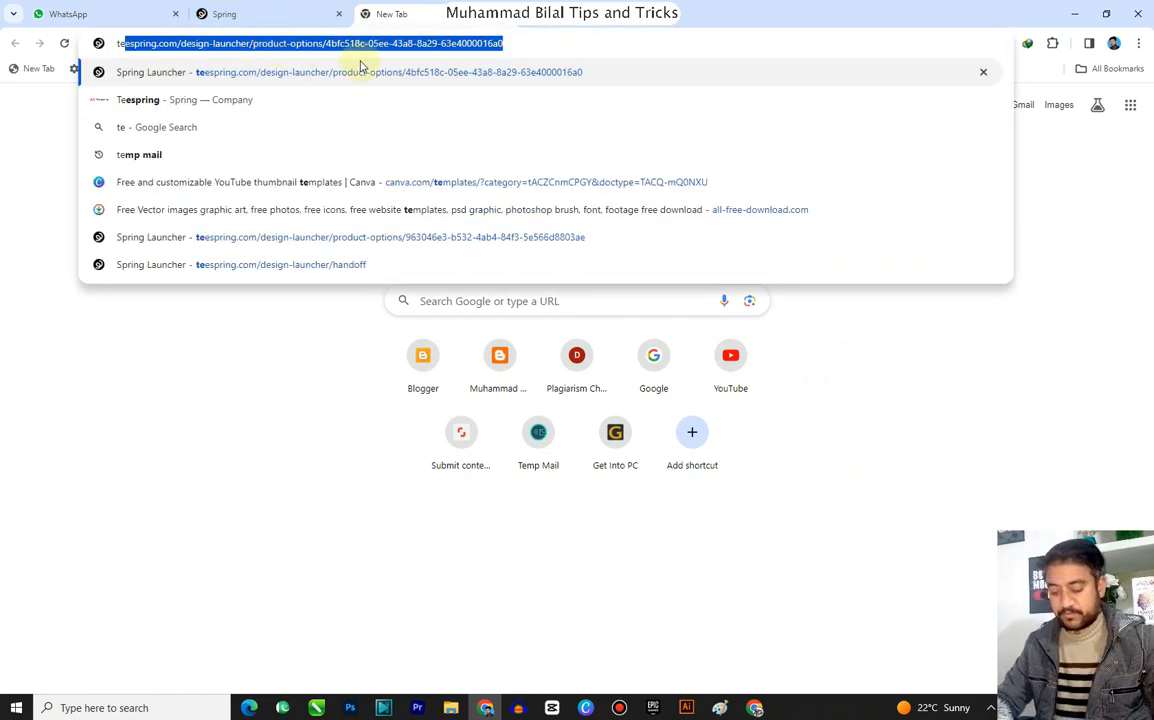
key("Return")
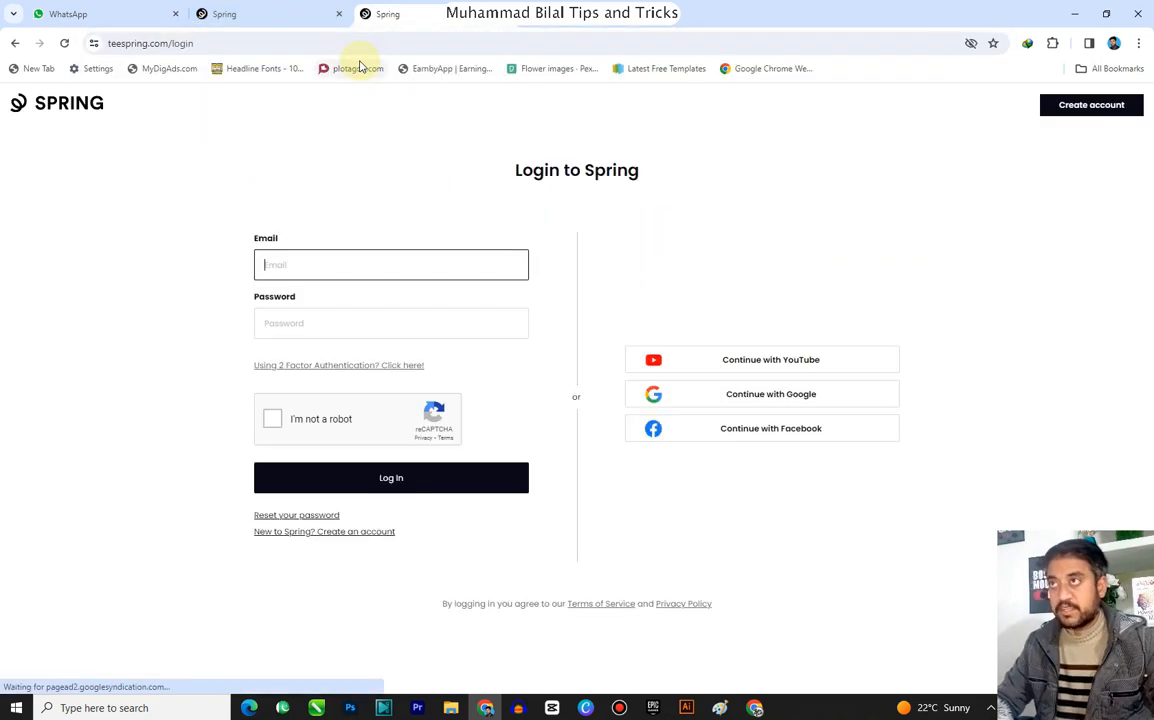
left_click(271, 422)
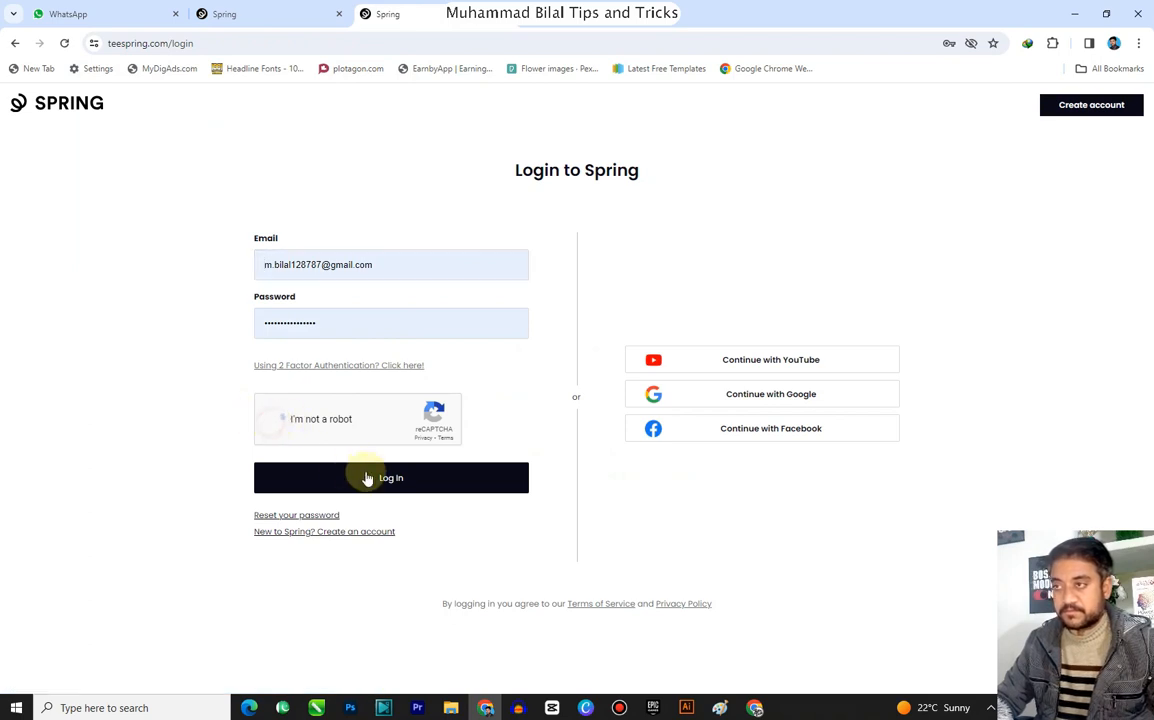
left_click(381, 481)
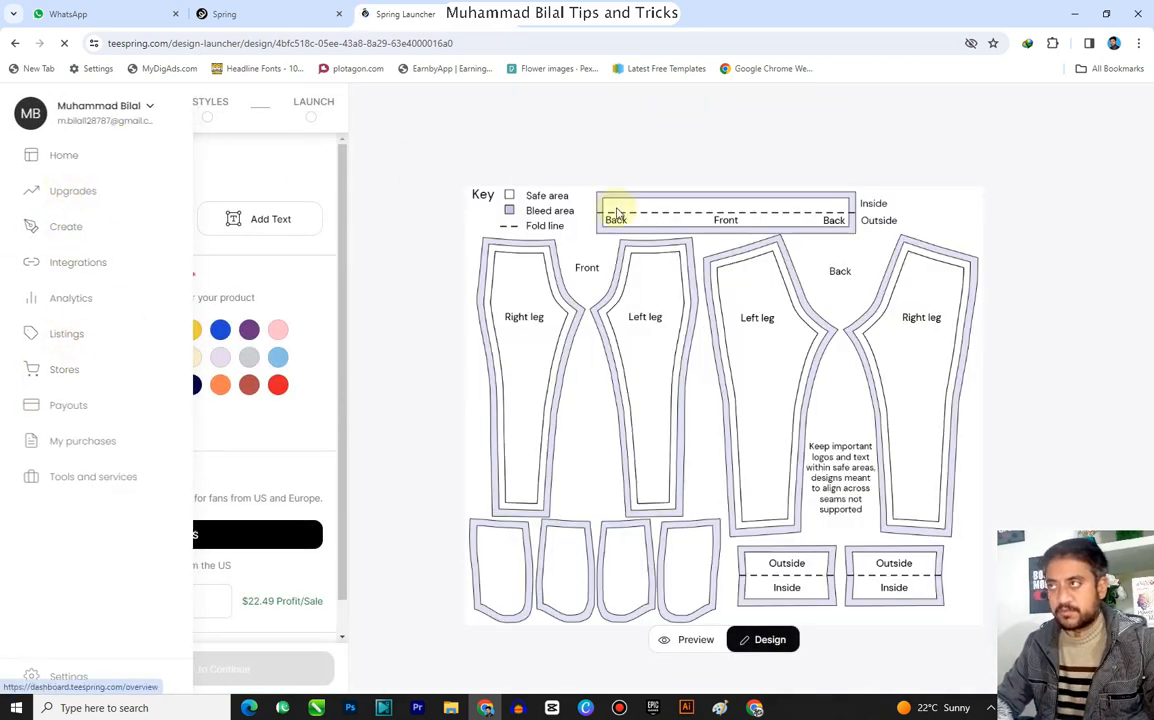
View the account options, close them, and open the Stores section
left_click(46, 113)
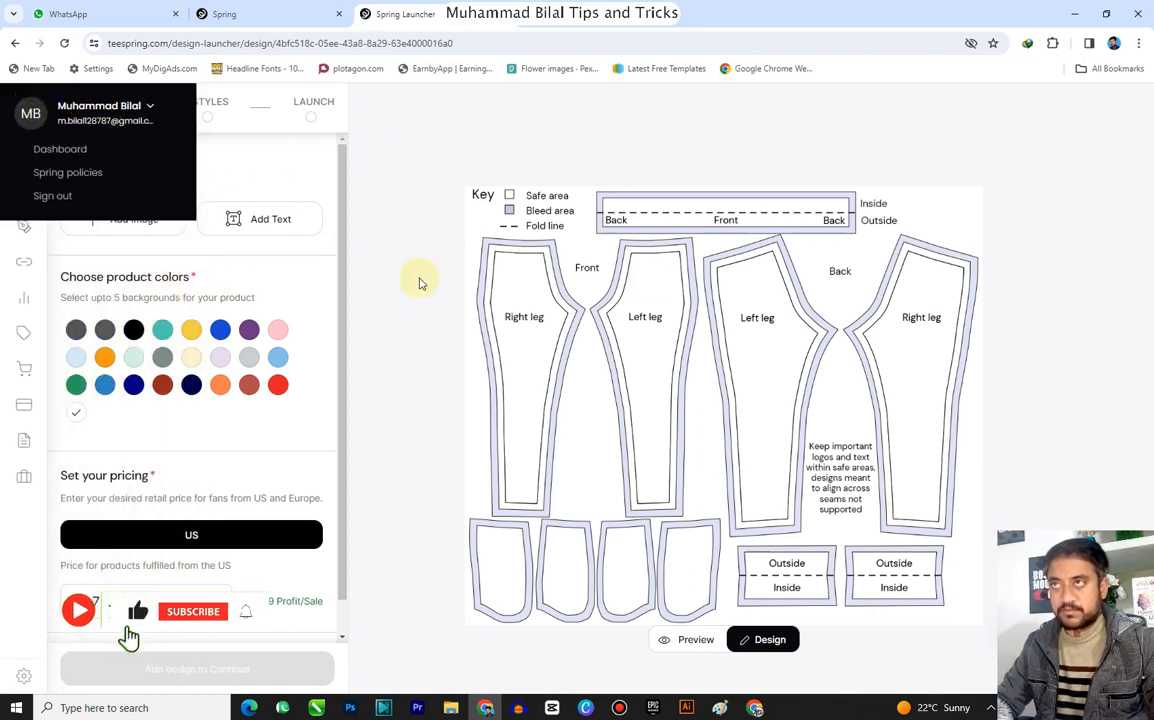
left_click(474, 163)
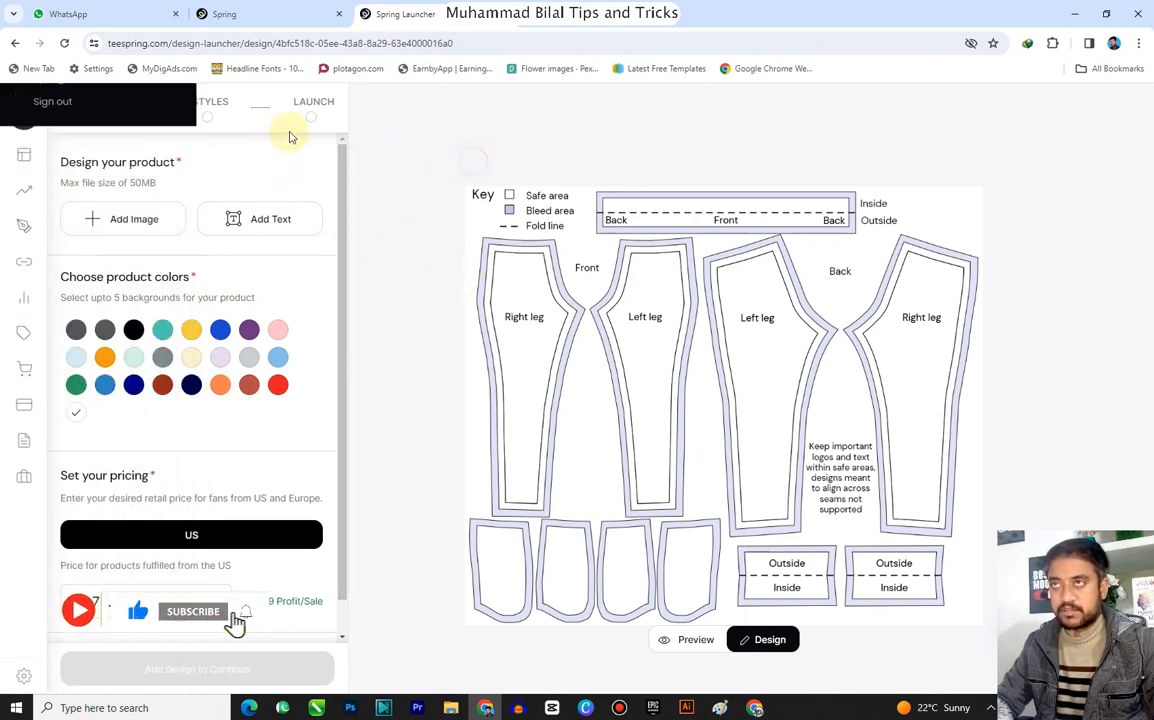
mouse_move(13, 300)
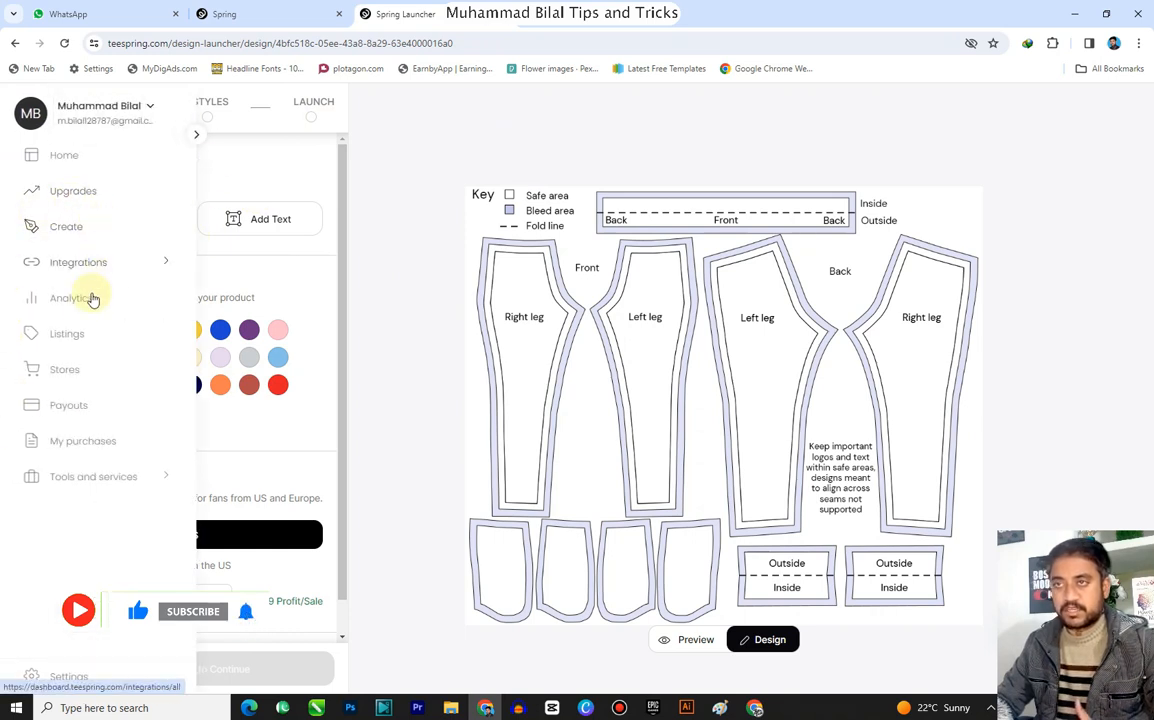
left_click(63, 372)
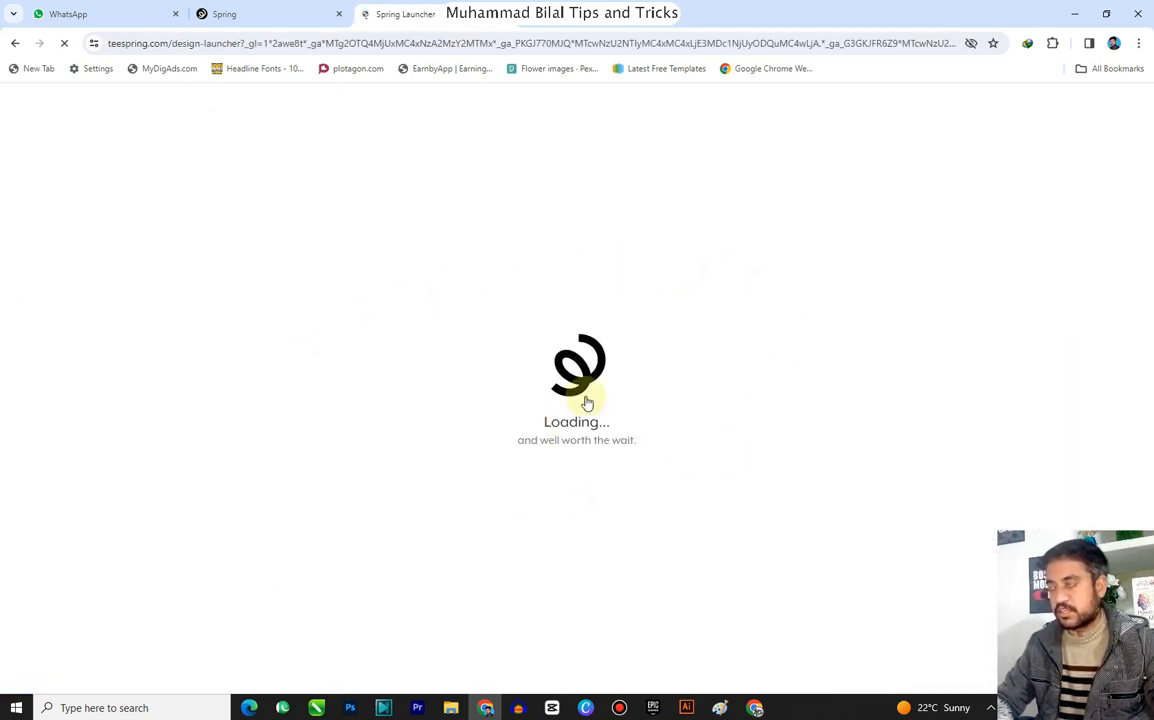
Browse the design launcher's product catalogue, examining best sellers, new products, trending categories and the Accessories subcategories
scroll(693, 310, "down", 1)
scroll(693, 310, "down", 4)
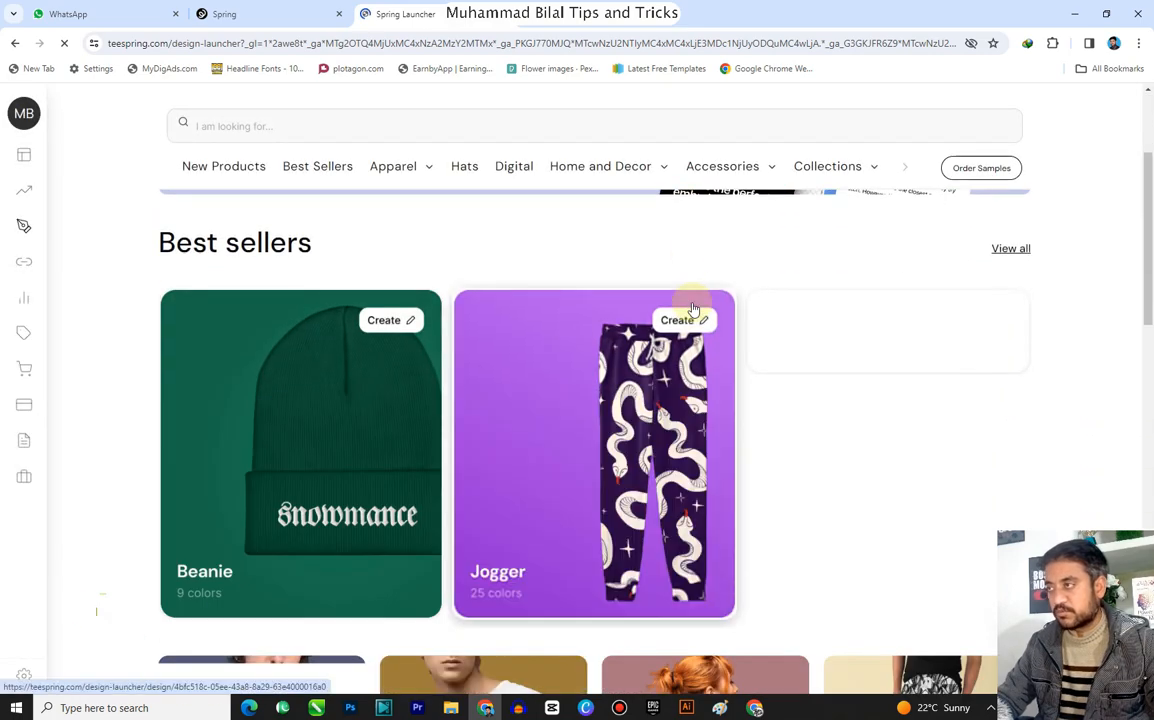
scroll(713, 380, "up", 3)
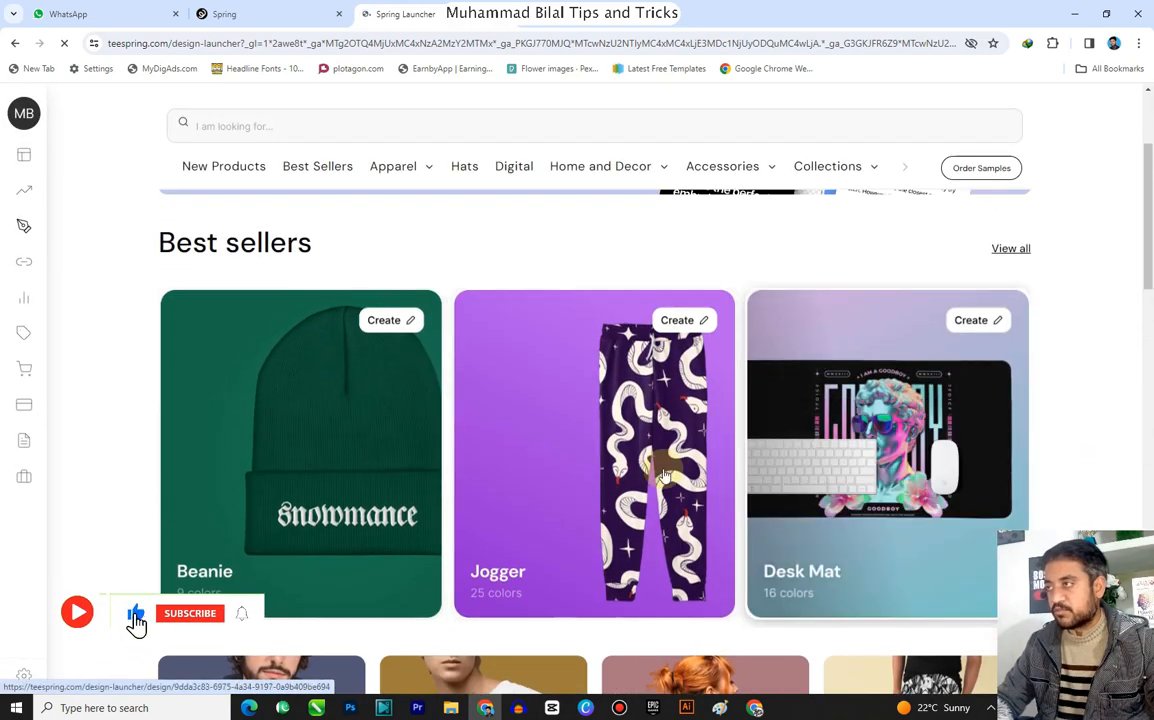
scroll(740, 390, "down", 6)
scroll(740, 360, "down", 2)
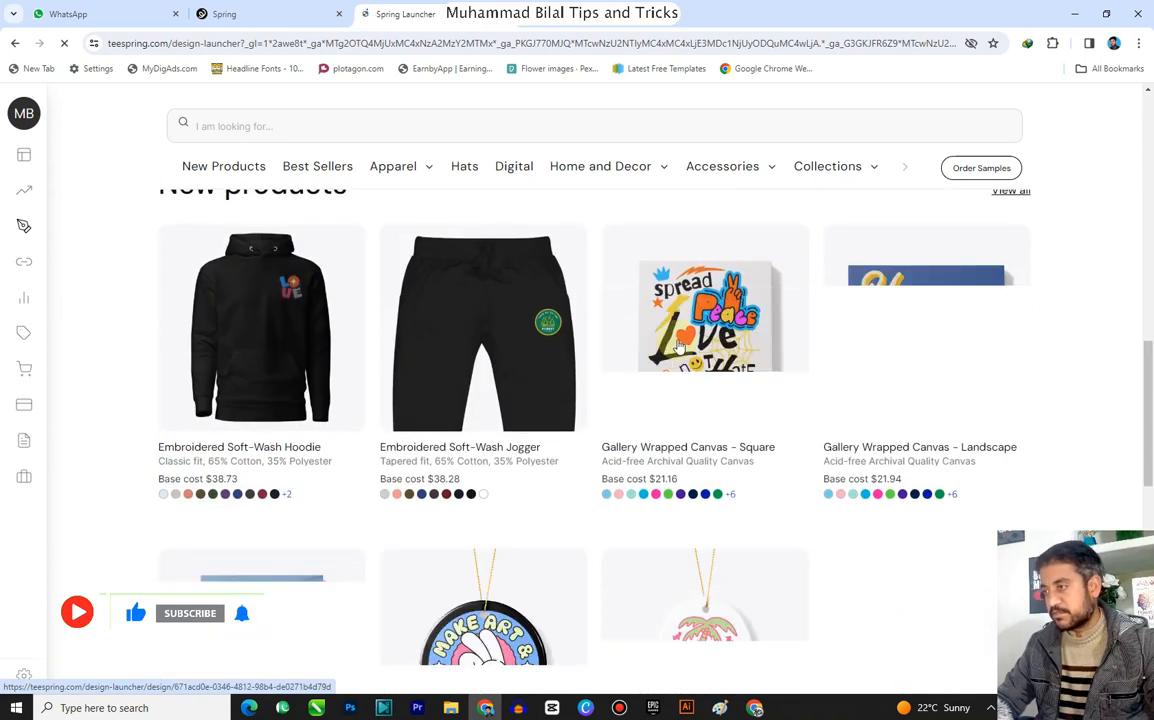
scroll(670, 355, "down", 3)
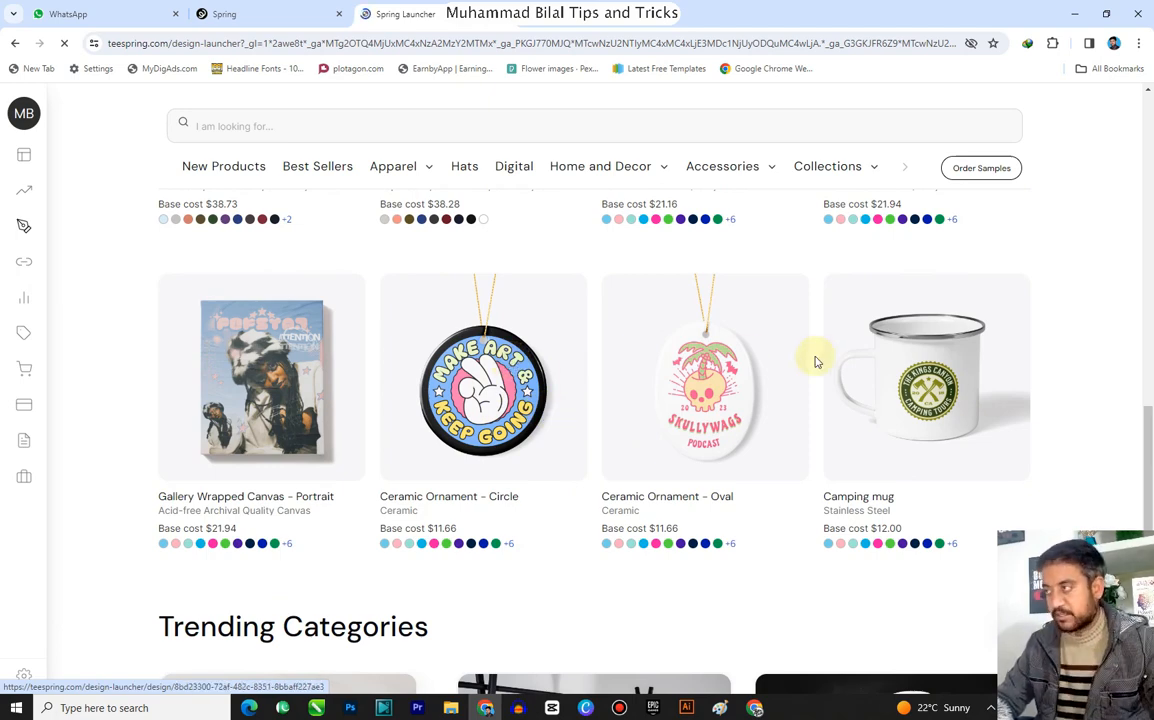
scroll(814, 361, "down", 3)
scroll(650, 375, "down", 2)
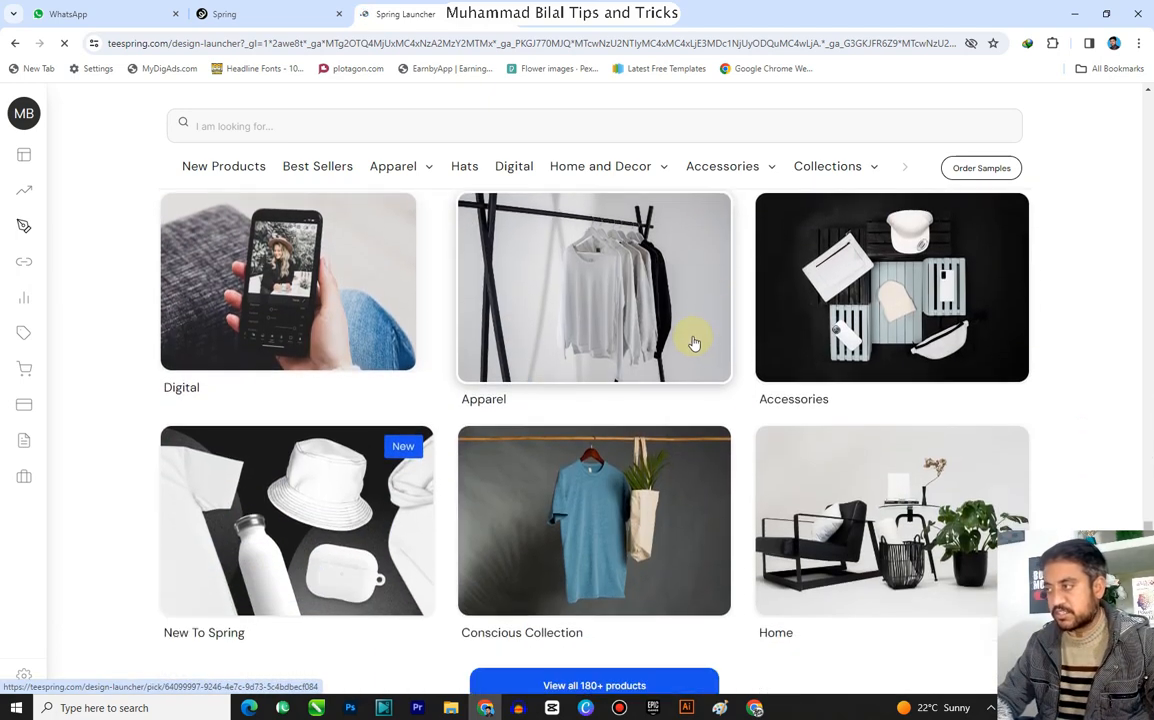
scroll(510, 342, "down", 1)
scroll(518, 342, "up", 5)
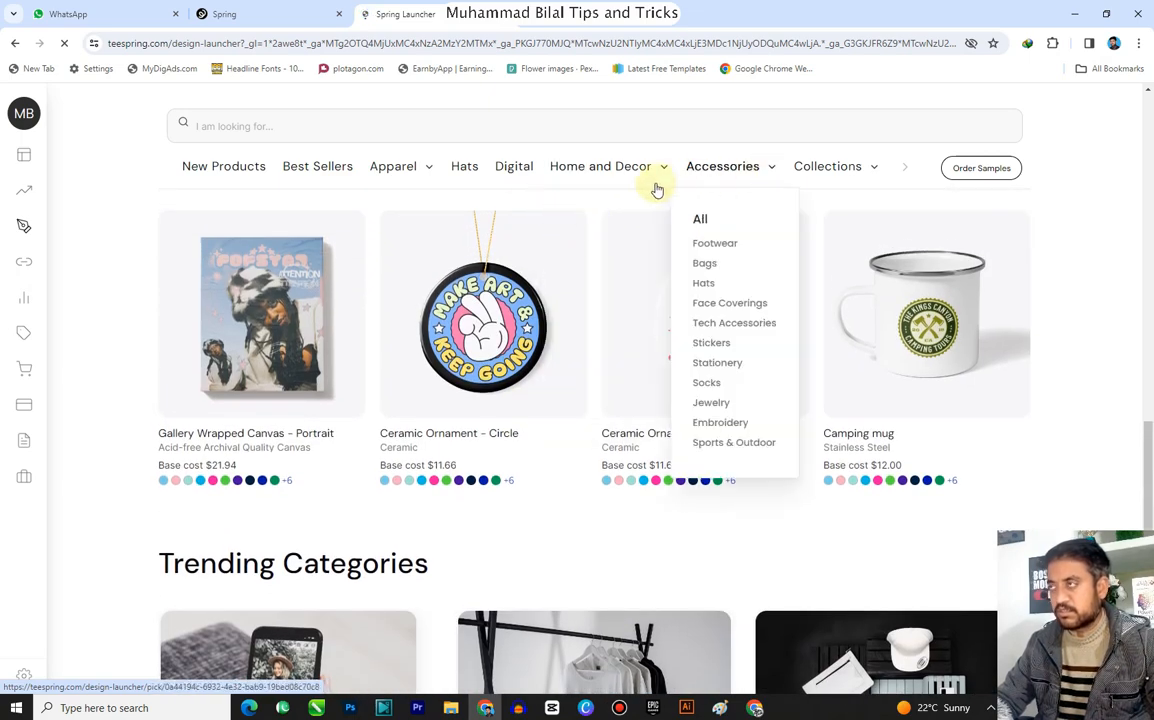
mouse_move(657, 190)
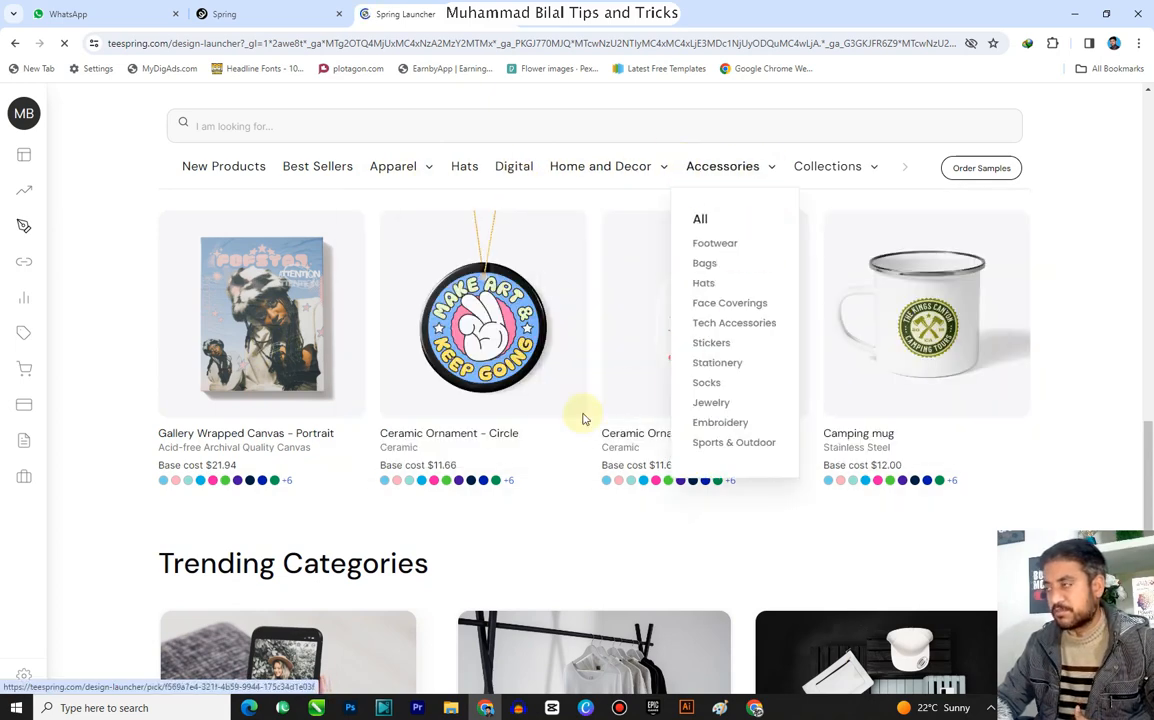
scroll(575, 362, "up", 10)
scroll(600, 350, "down", 1)
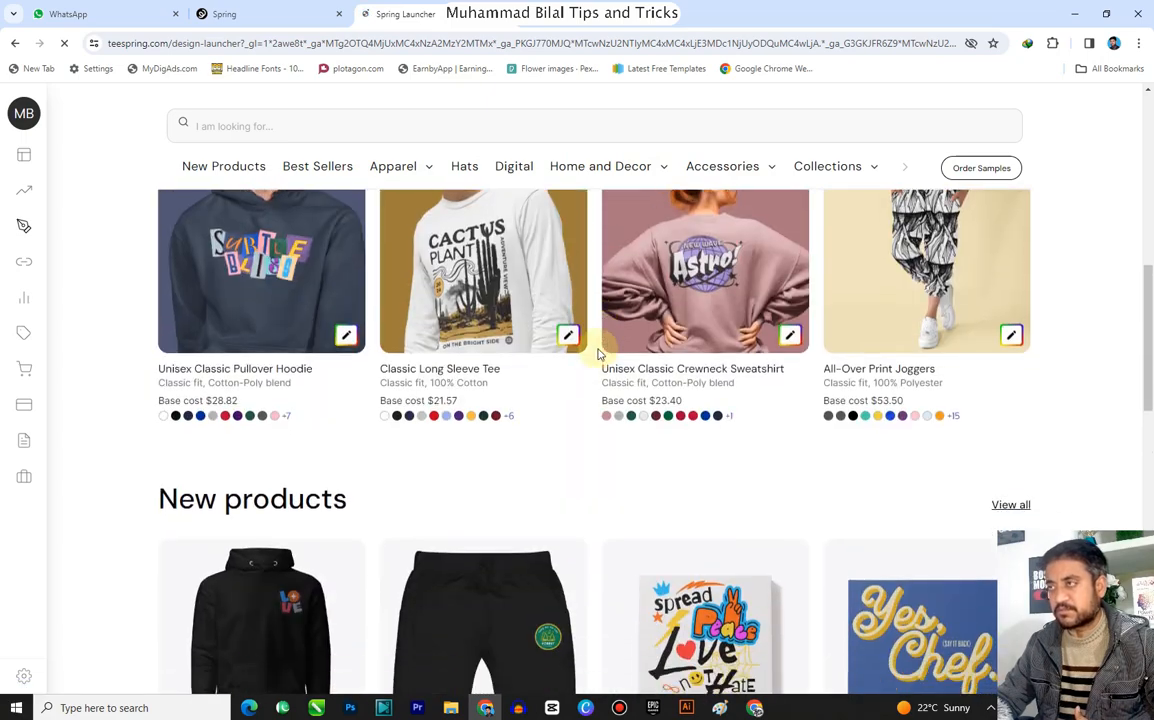
scroll(657, 455, "up", 2)
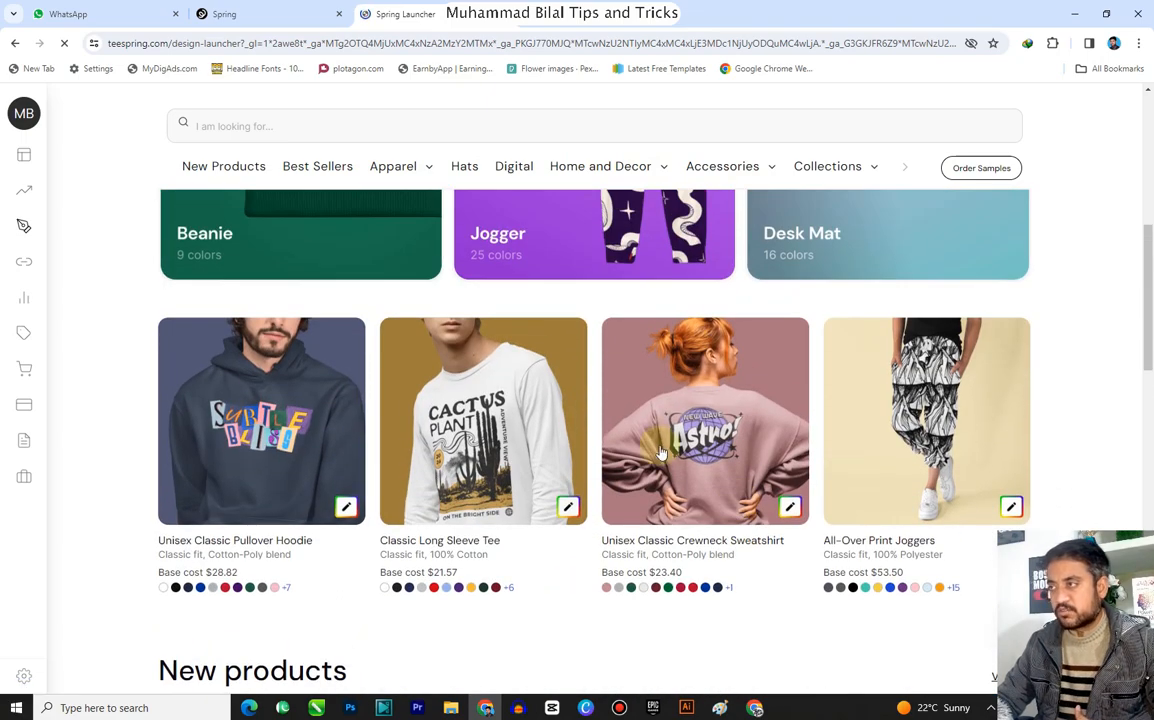
Open the Classic Long Sleeve Tee for designing and browse for an image in the Corel Draw folder on drive F
left_click(520, 450)
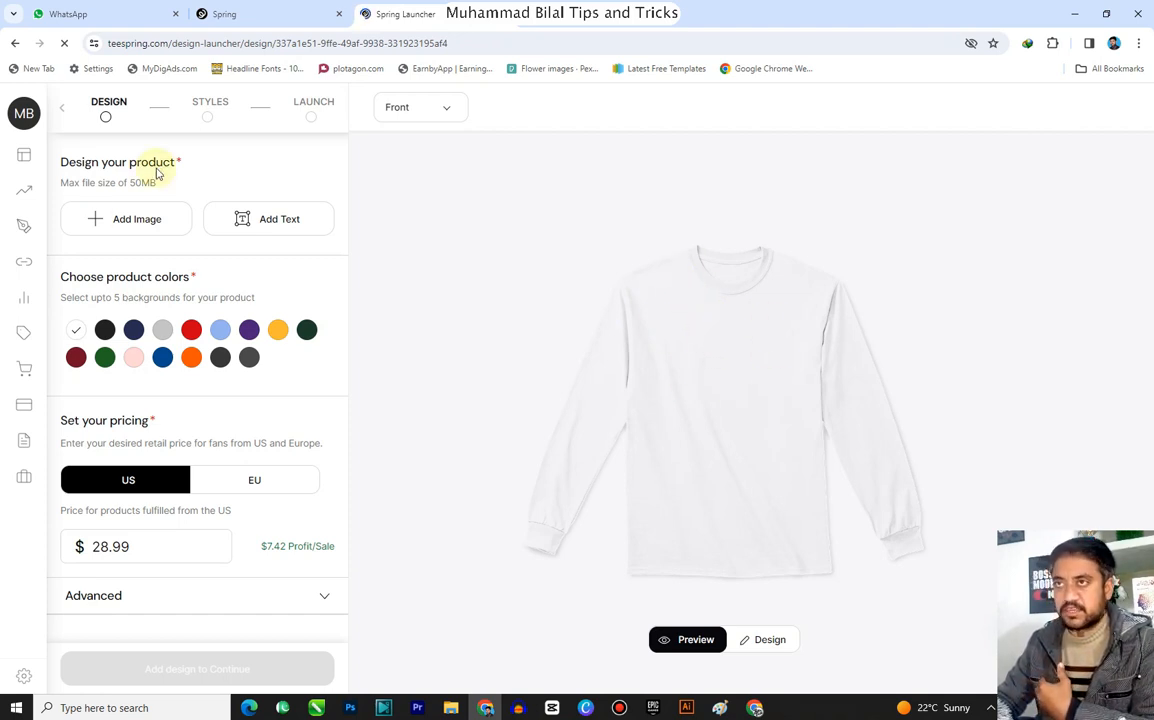
left_click(143, 220)
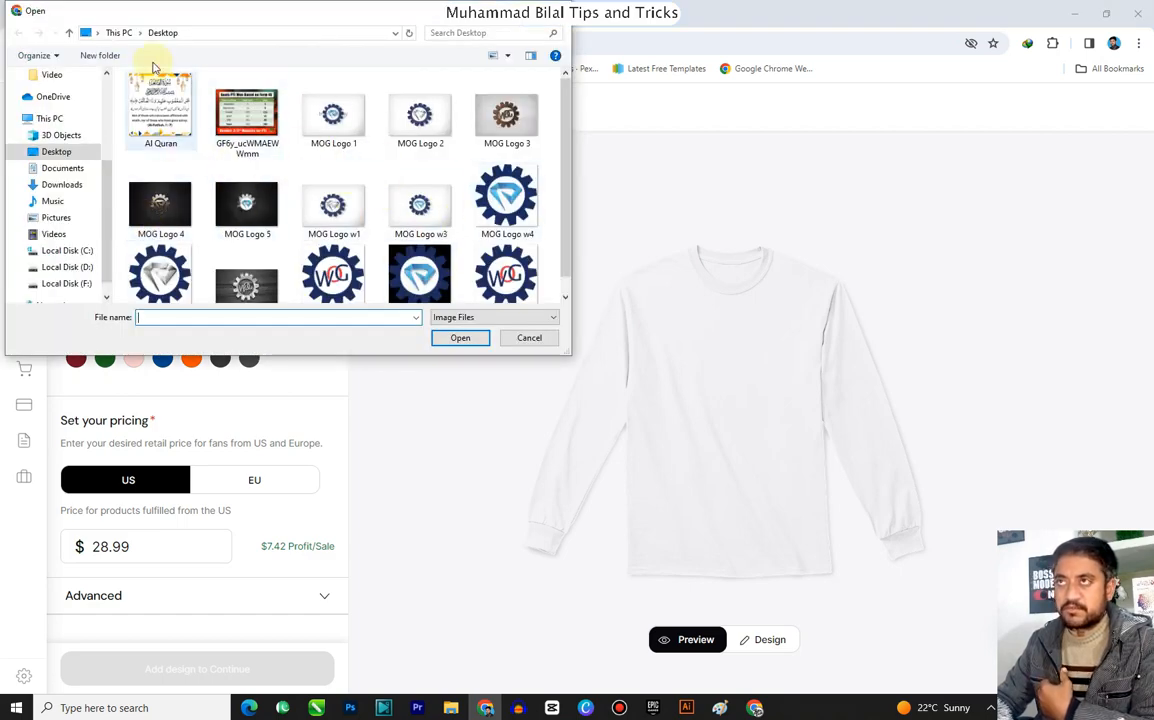
left_click(82, 284)
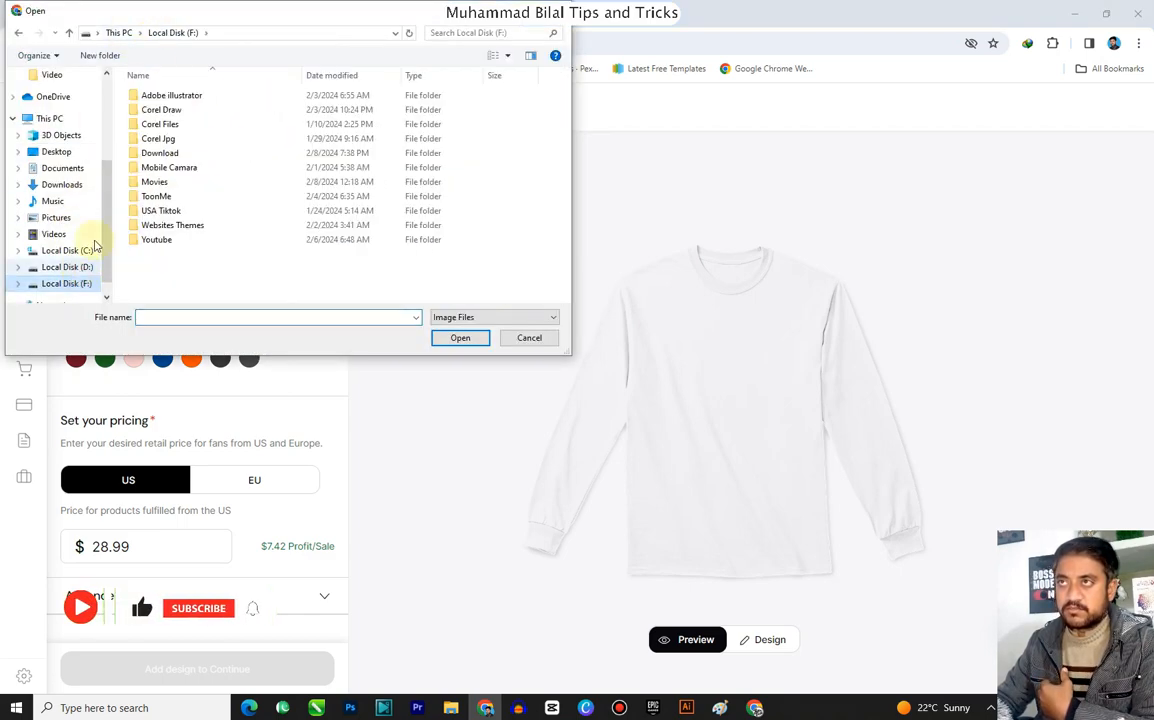
double_click(200, 111)
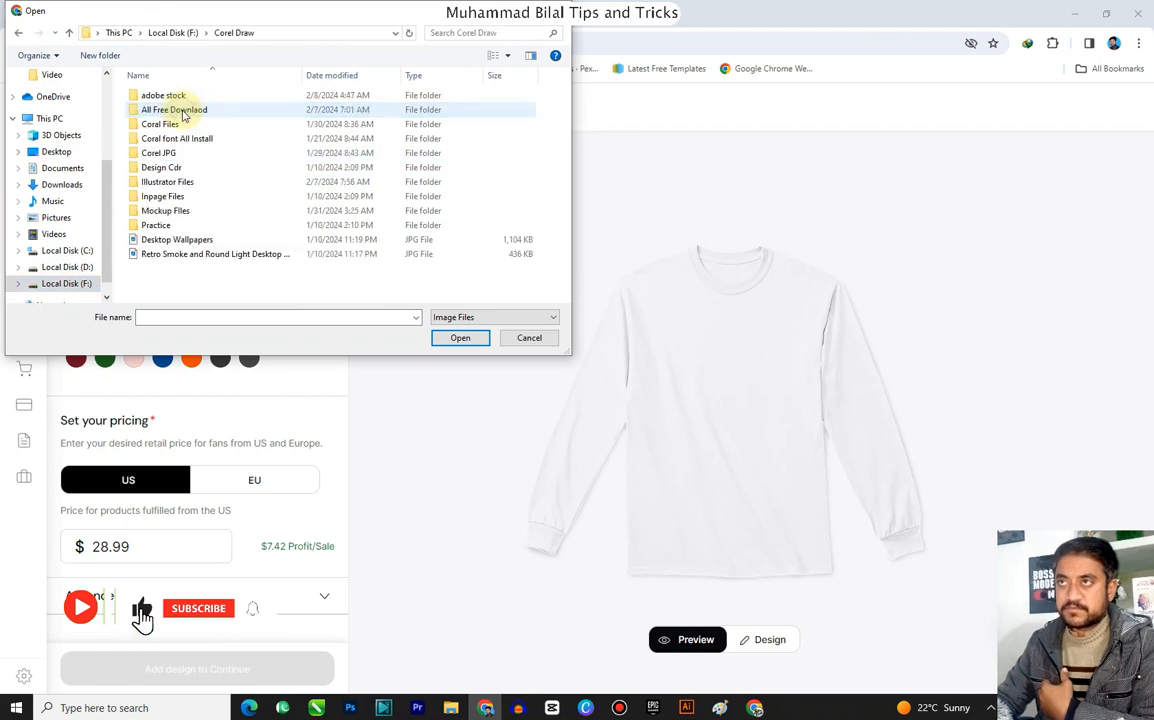
left_click(175, 155)
double_click(175, 155)
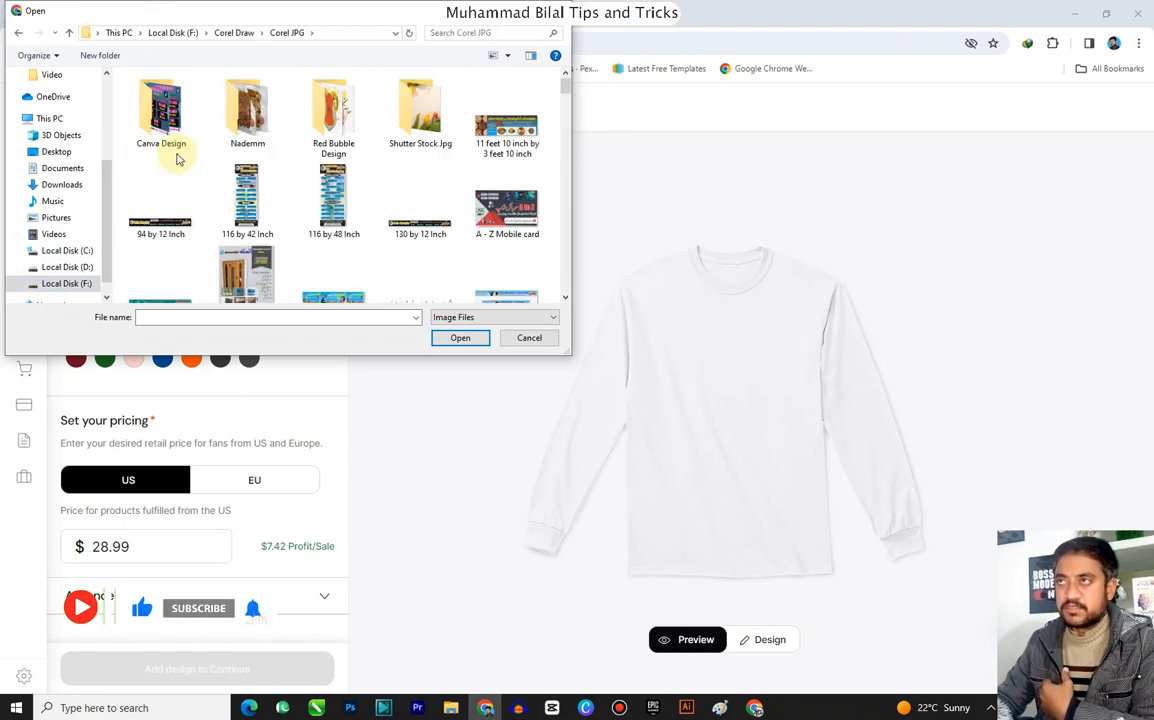
left_click(18, 32)
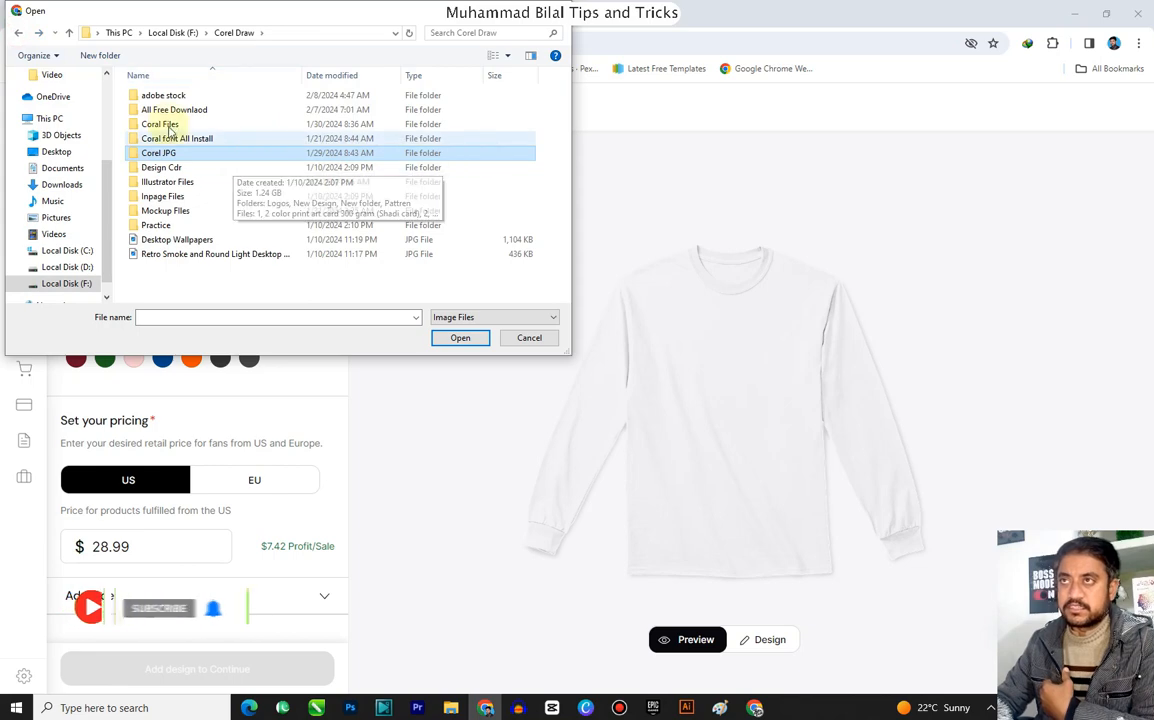
Add the Relax image from the adobe stock folder to the front of the long sleeve tee
double_click(160, 95)
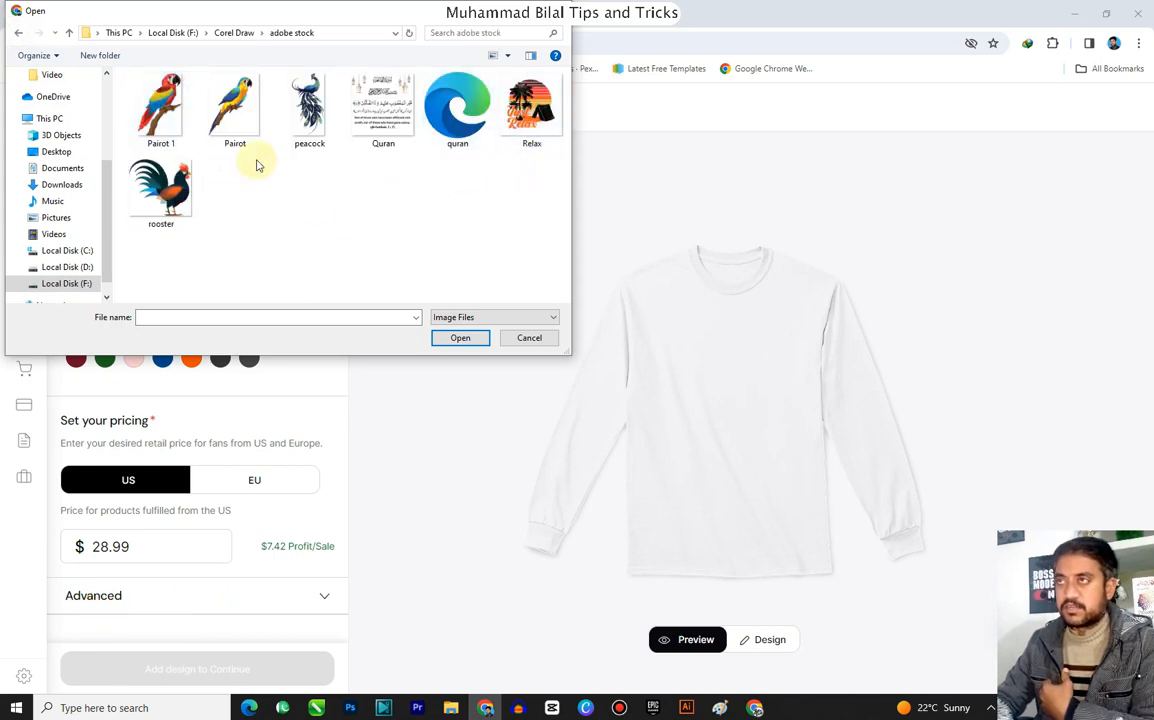
double_click(535, 126)
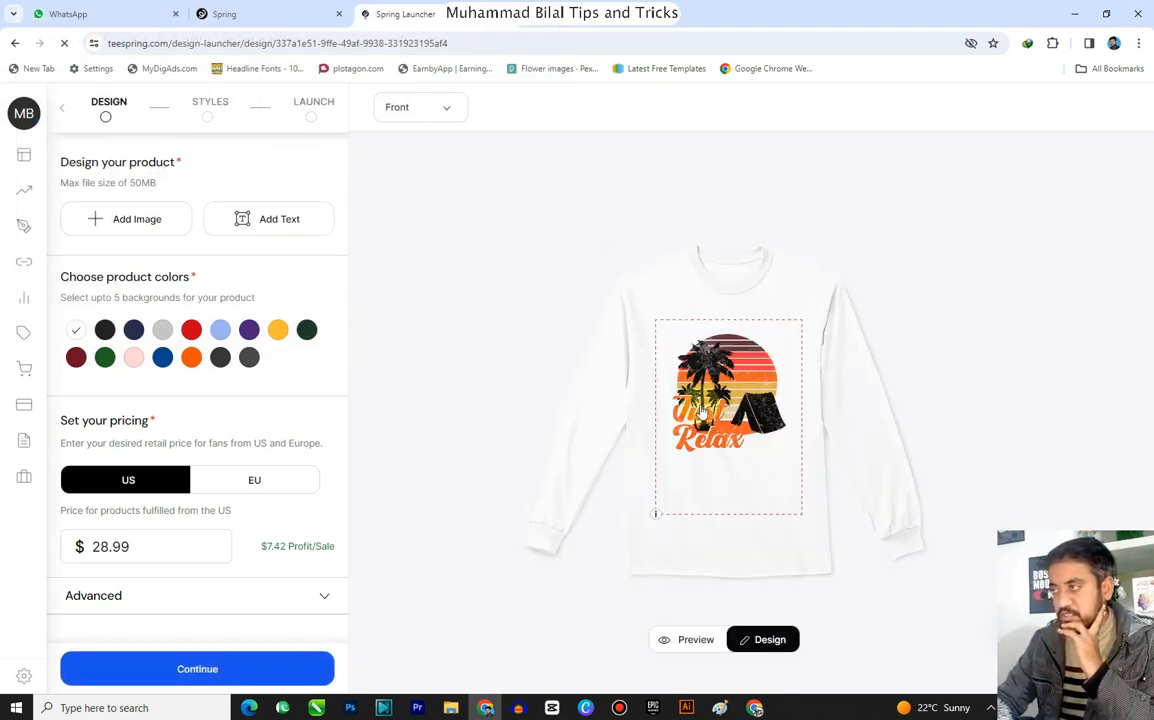
Enlarge the Just Relax artwork on the long sleeve tee to about 13.37 x 13.37 inches and reposition it on the chest
left_click(801, 462)
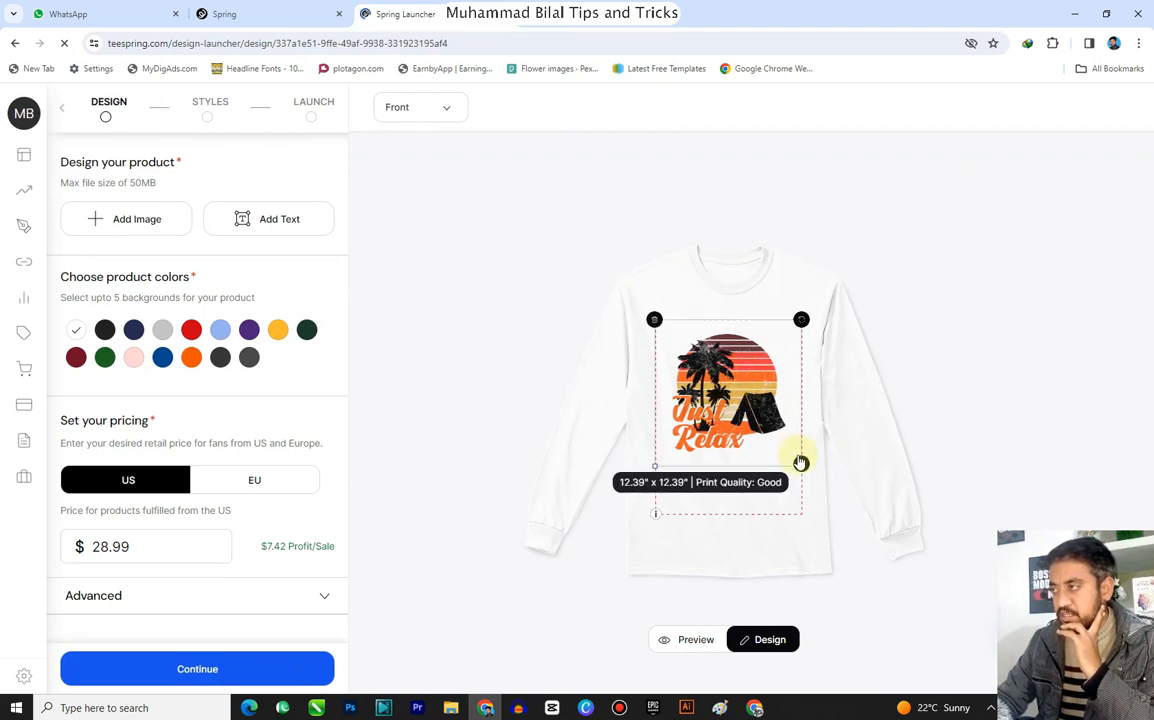
left_click_drag(800, 466, 803, 479)
left_click(950, 373)
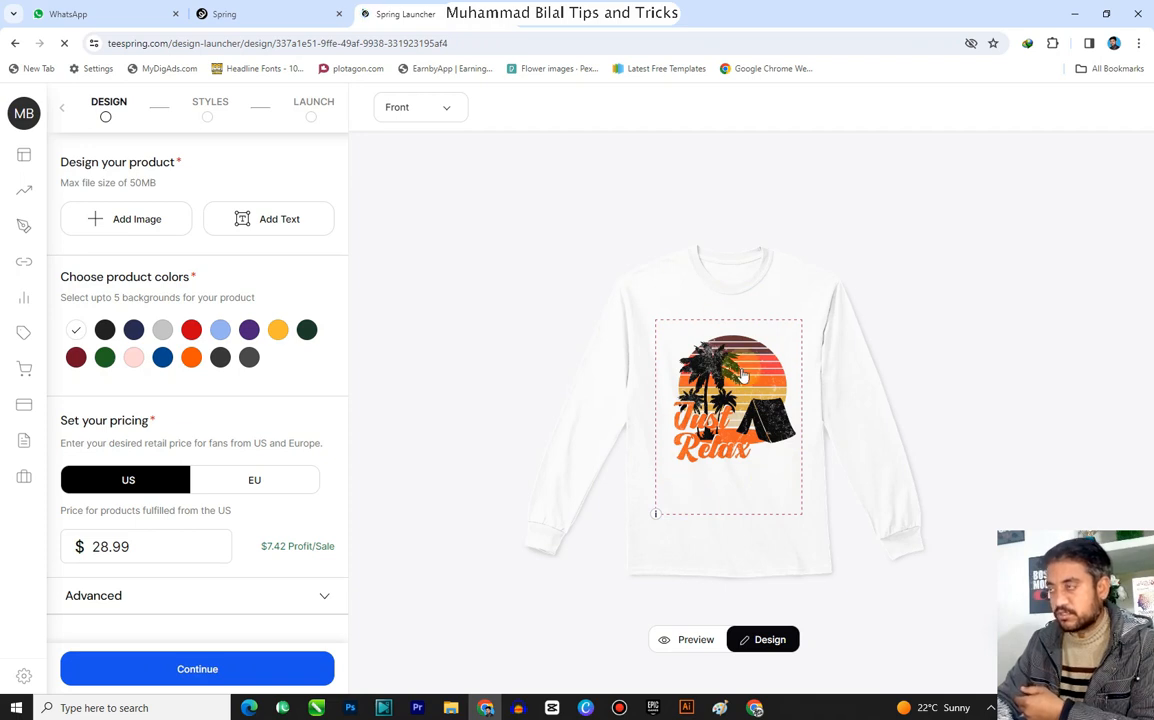
left_click(752, 412)
left_click_drag(752, 412, 740, 382)
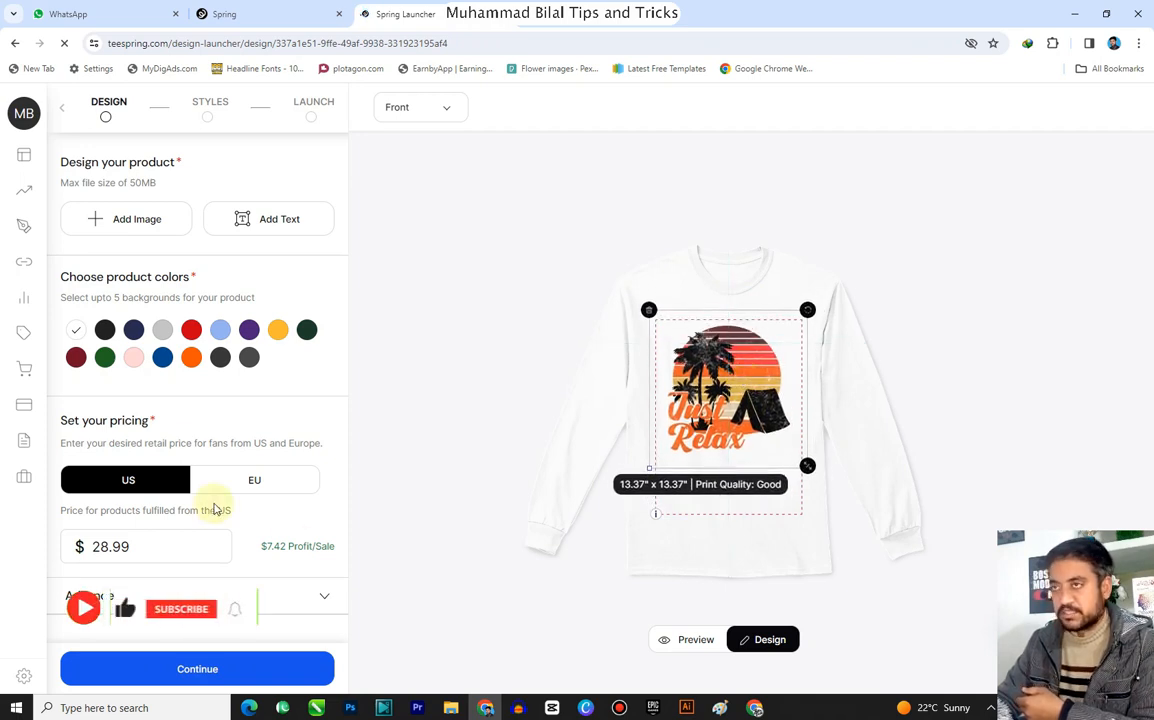
Add red, Safety Orange, golden yellow and Forest Green as product colors for the long sleeve tee
left_click(192, 334)
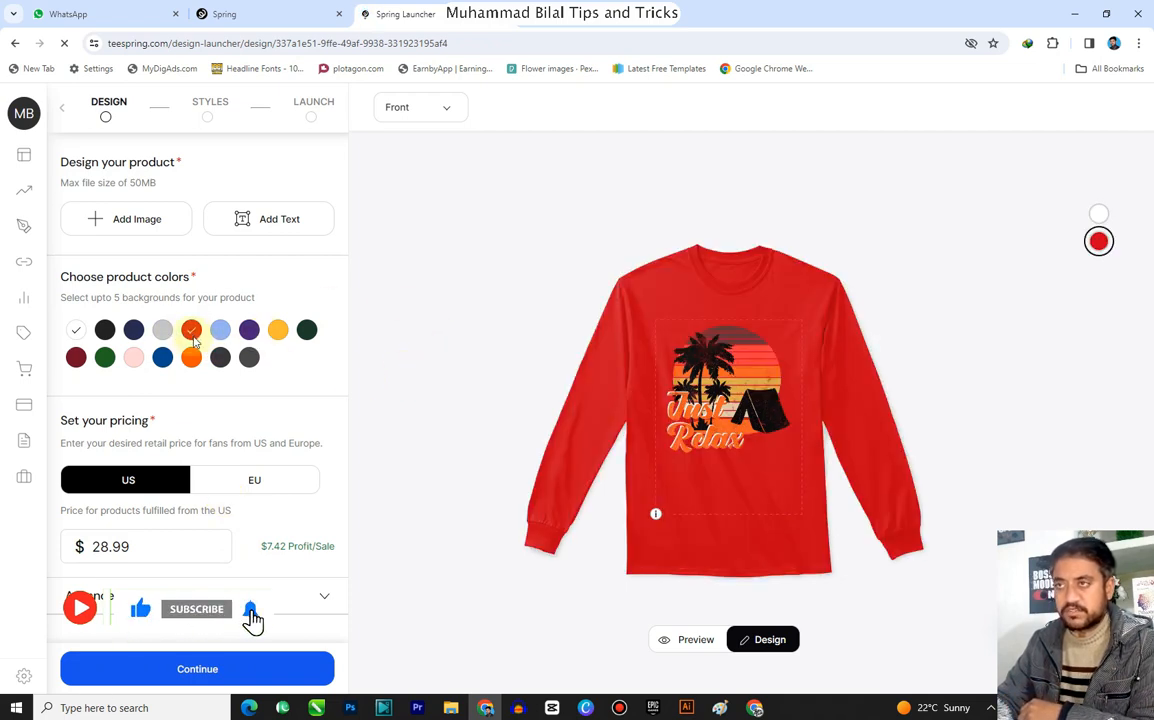
left_click(193, 358)
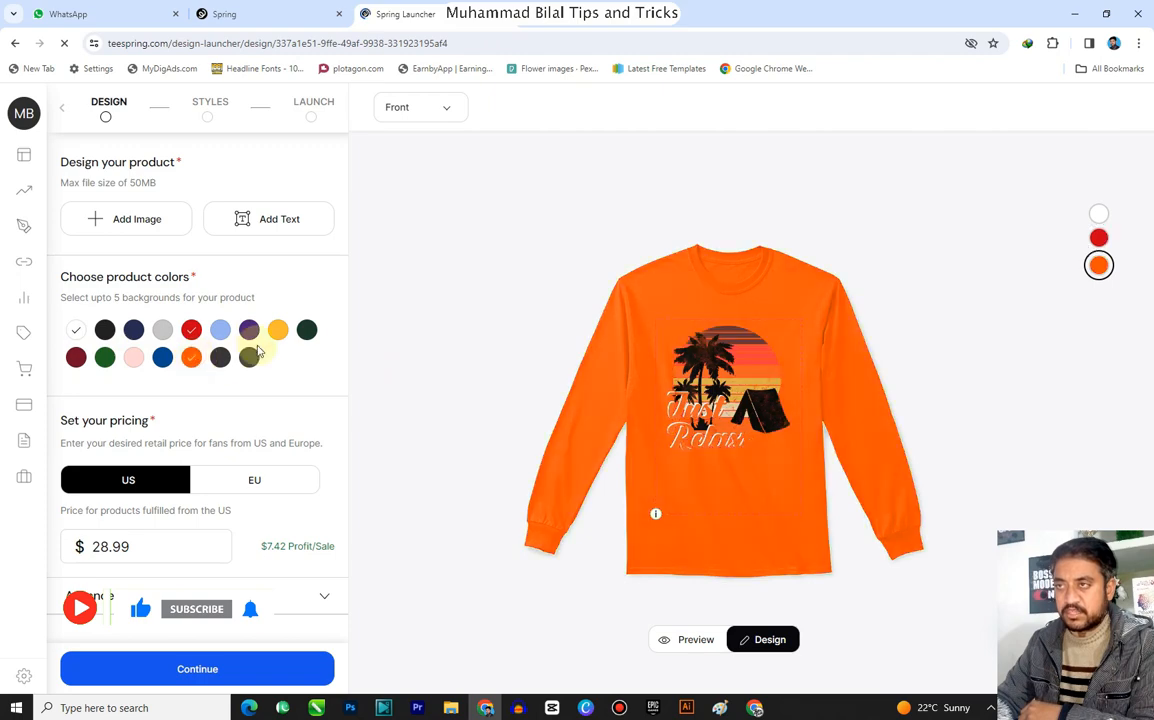
left_click(276, 334)
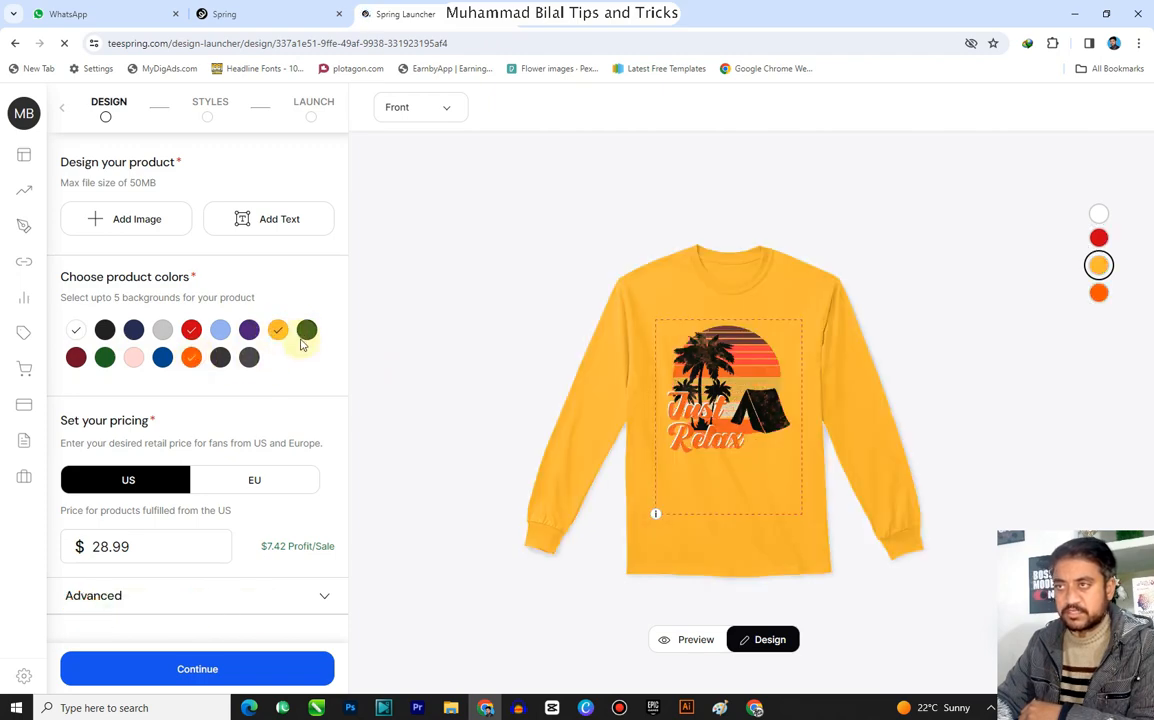
left_click(308, 331)
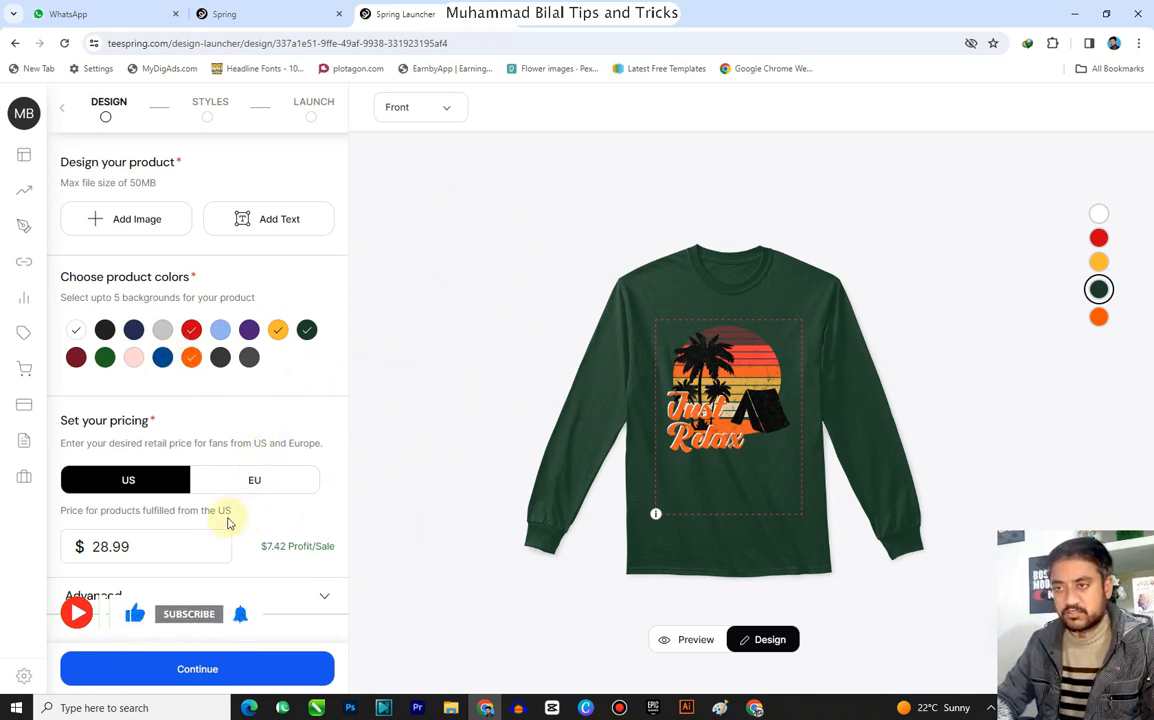
Set Forest Green as the long sleeve tee's featured color and continue to the Styles stage
left_click(265, 603)
scroll(290, 400, "down", 3)
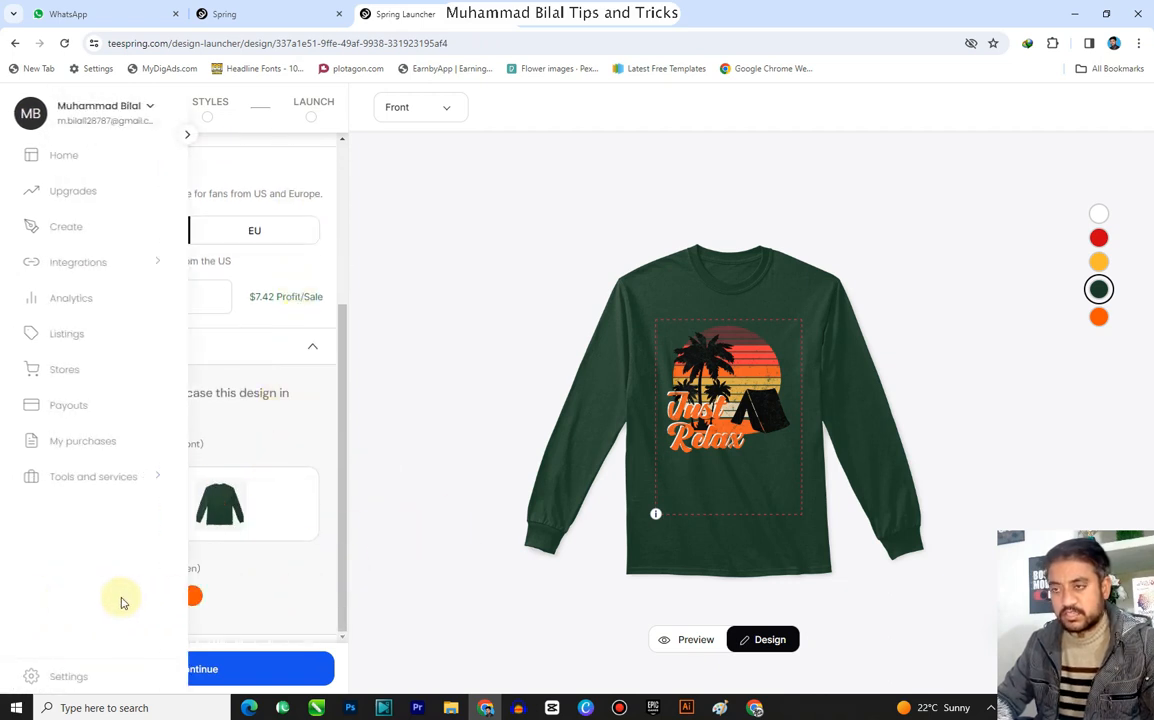
left_click(193, 597)
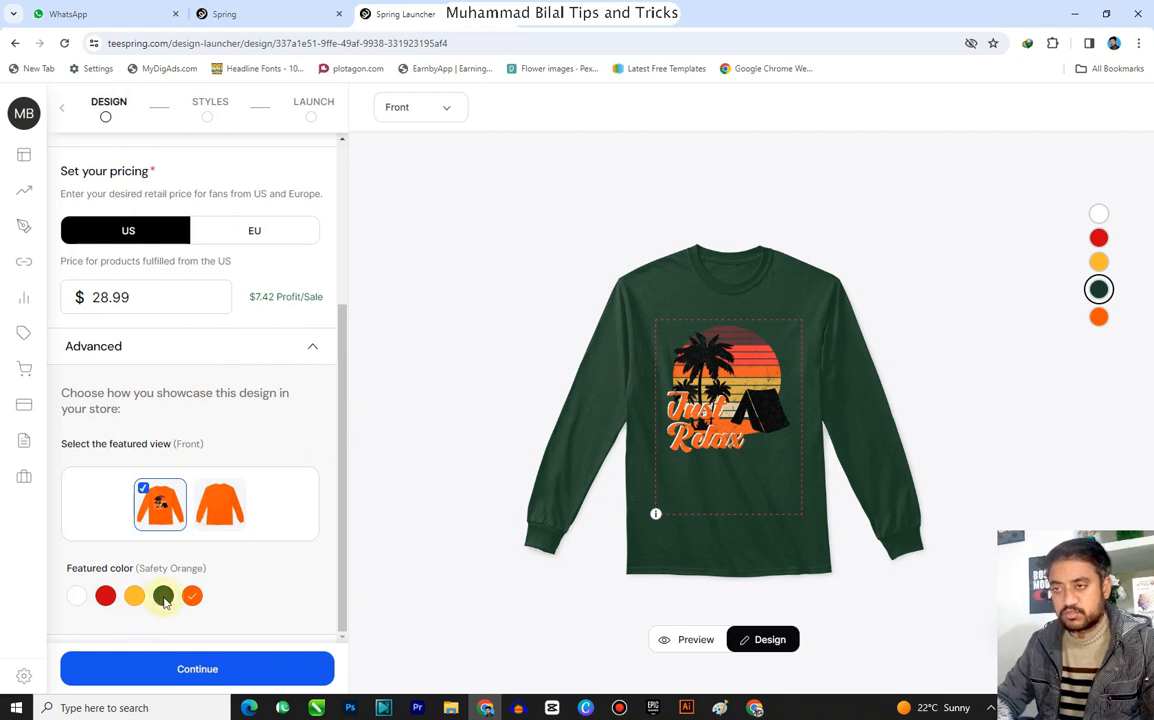
left_click(162, 597)
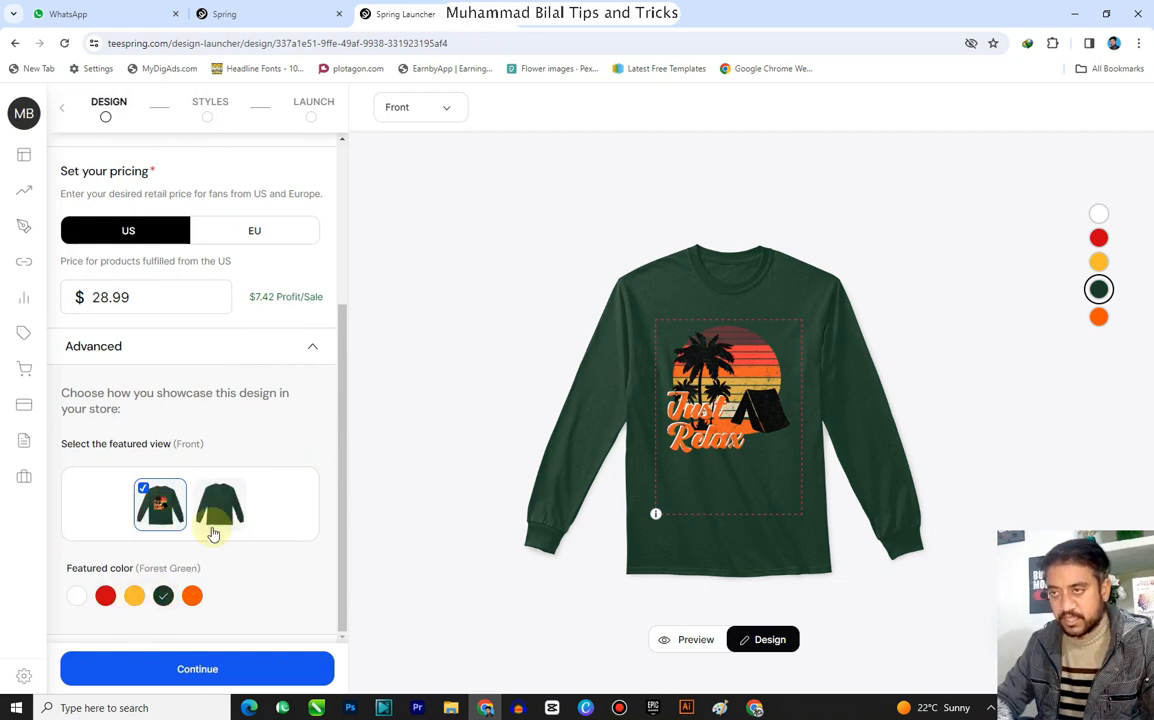
left_click(223, 672)
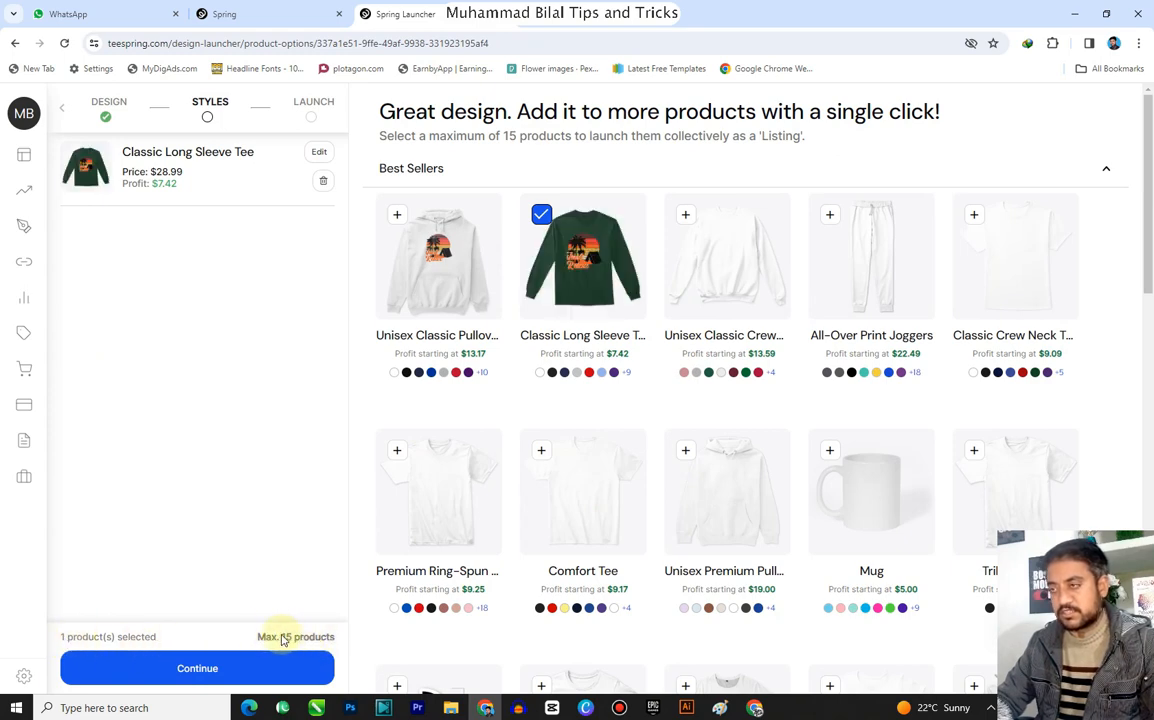
Add the Mug from the best sellers to the products in the listing
scroll(839, 431, "down", 5)
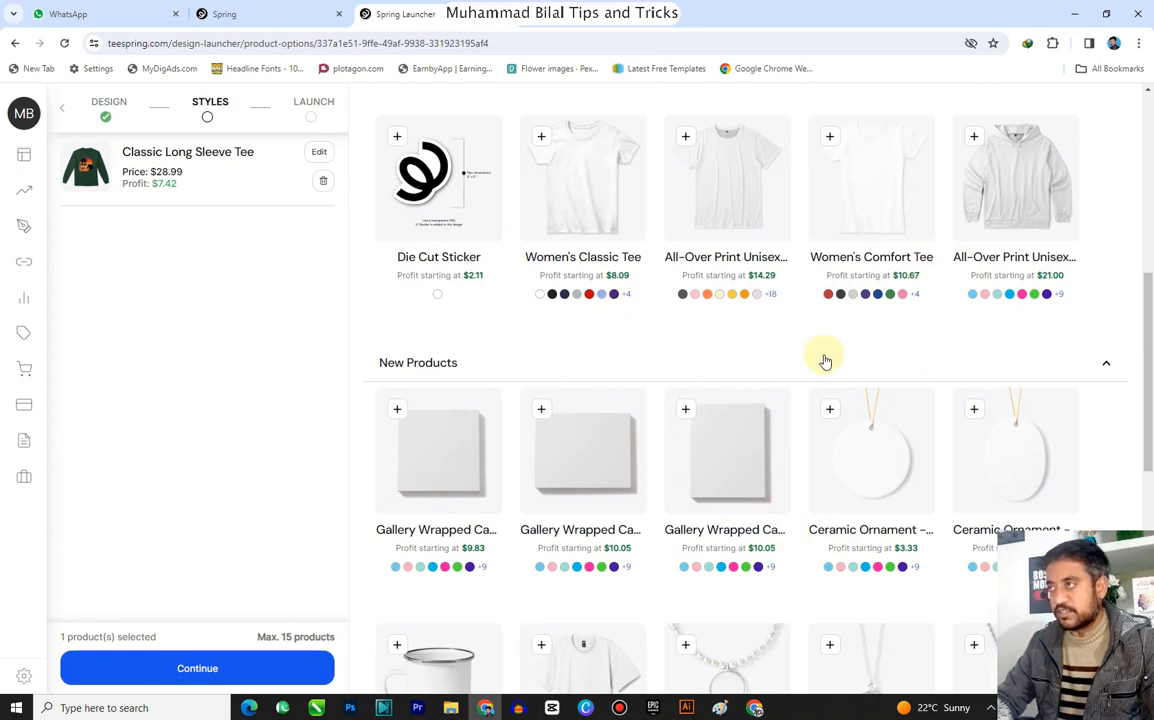
scroll(690, 372, "up", 5)
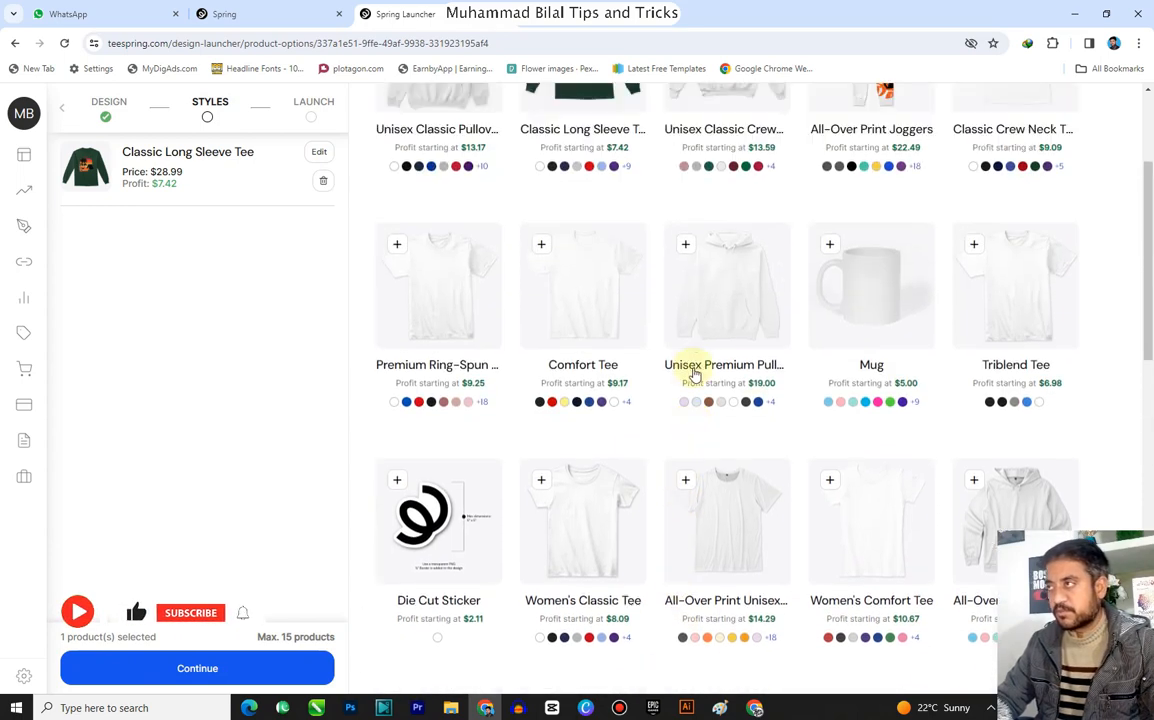
left_click(829, 452)
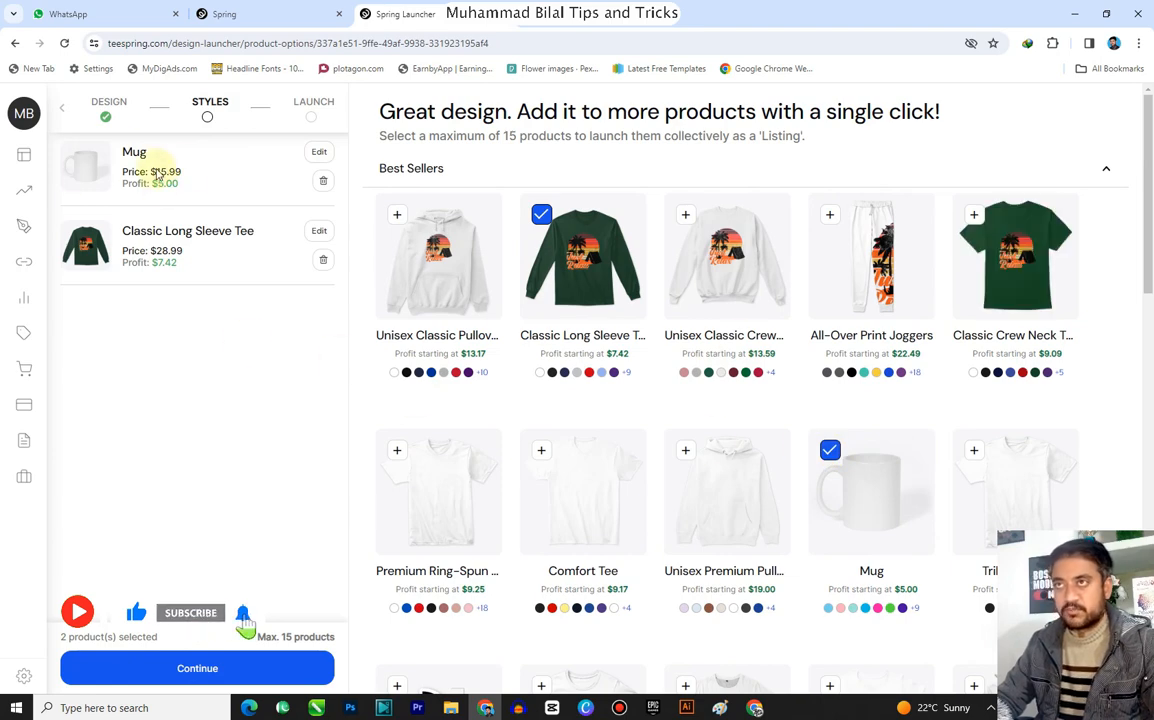
Shrink the mug's artwork to about 2.85 x 2.85 inches, centred on the front with a copy on the back, and save the design
left_click(316, 153)
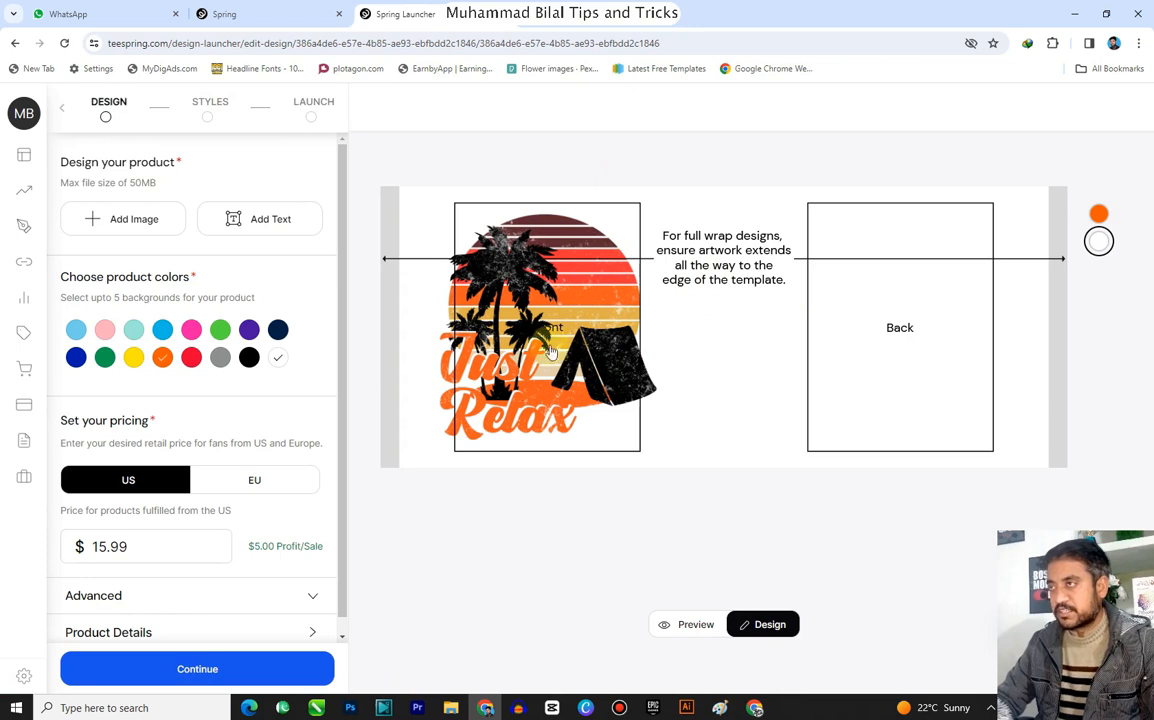
left_click(595, 298)
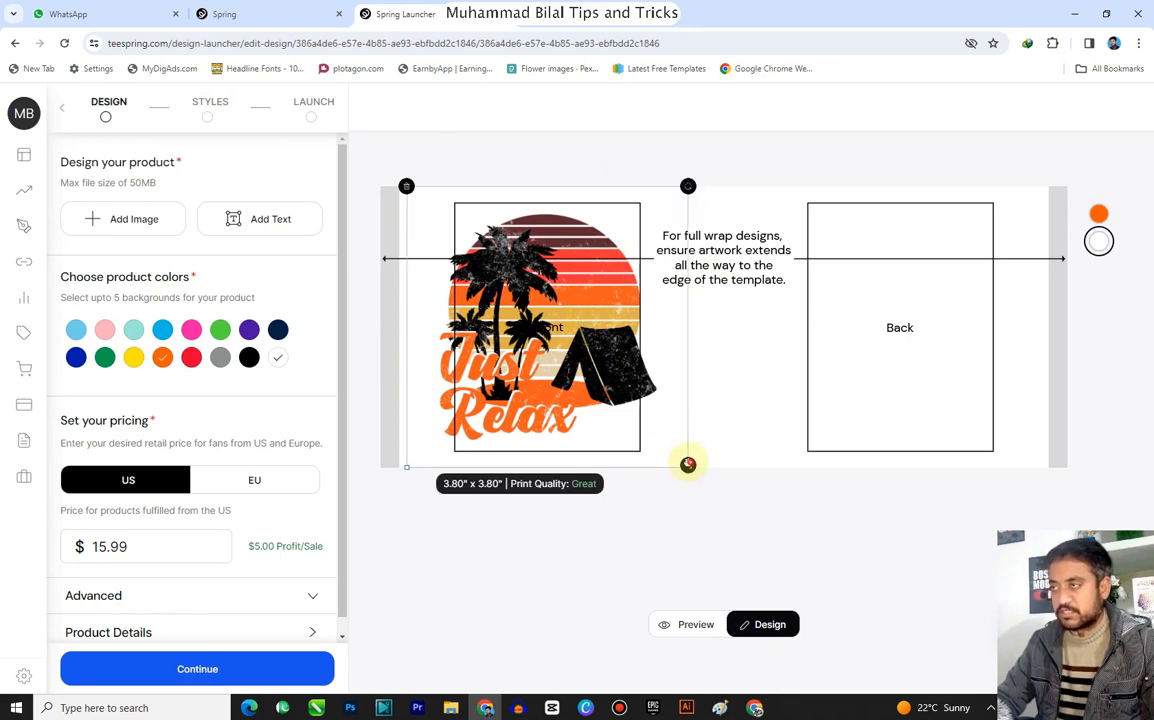
left_click_drag(688, 464, 647, 416)
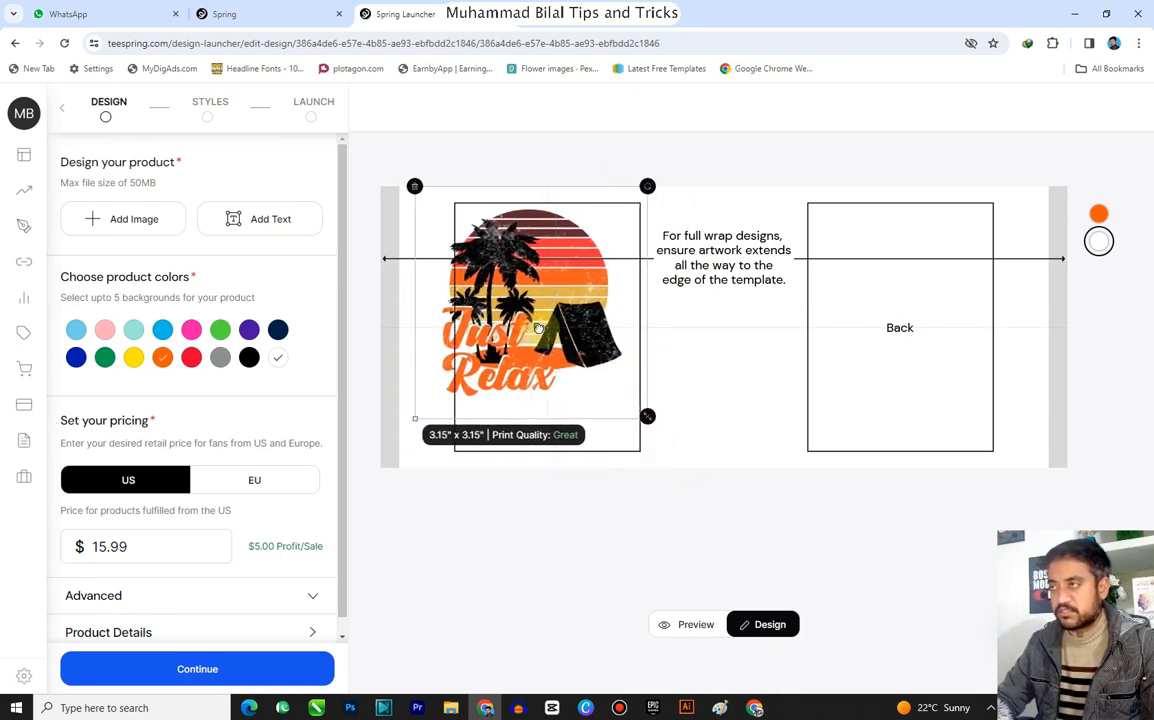
left_click_drag(538, 328, 567, 334)
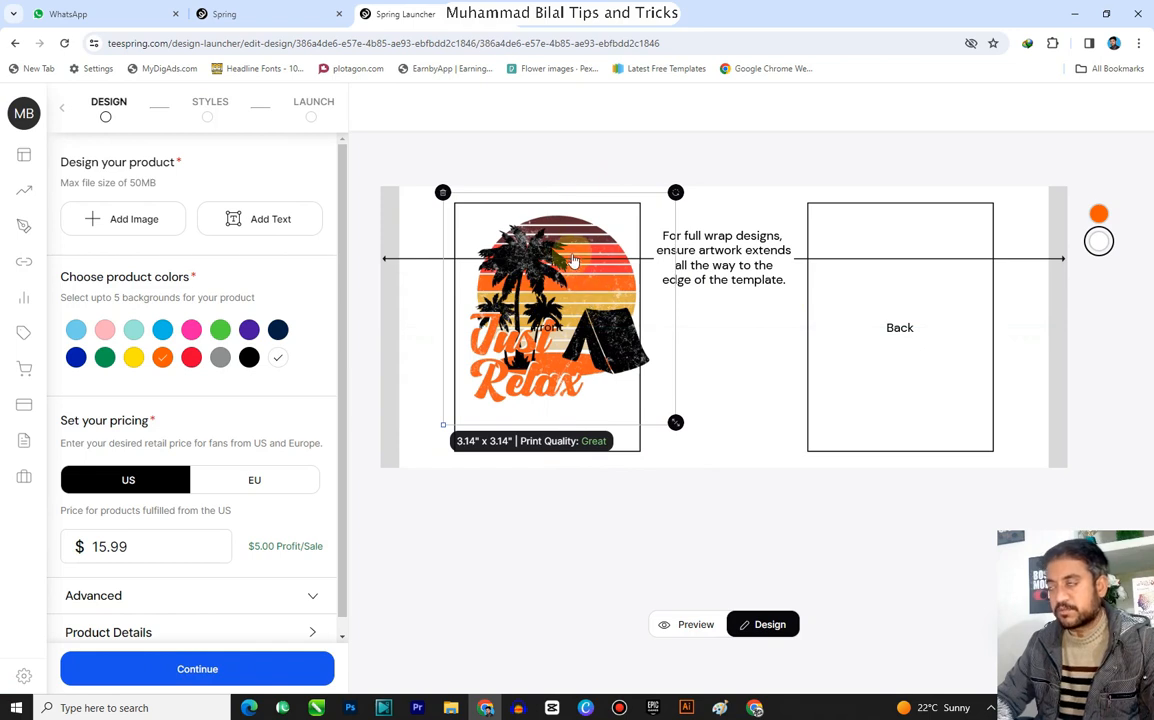
left_click_drag(679, 429, 657, 402)
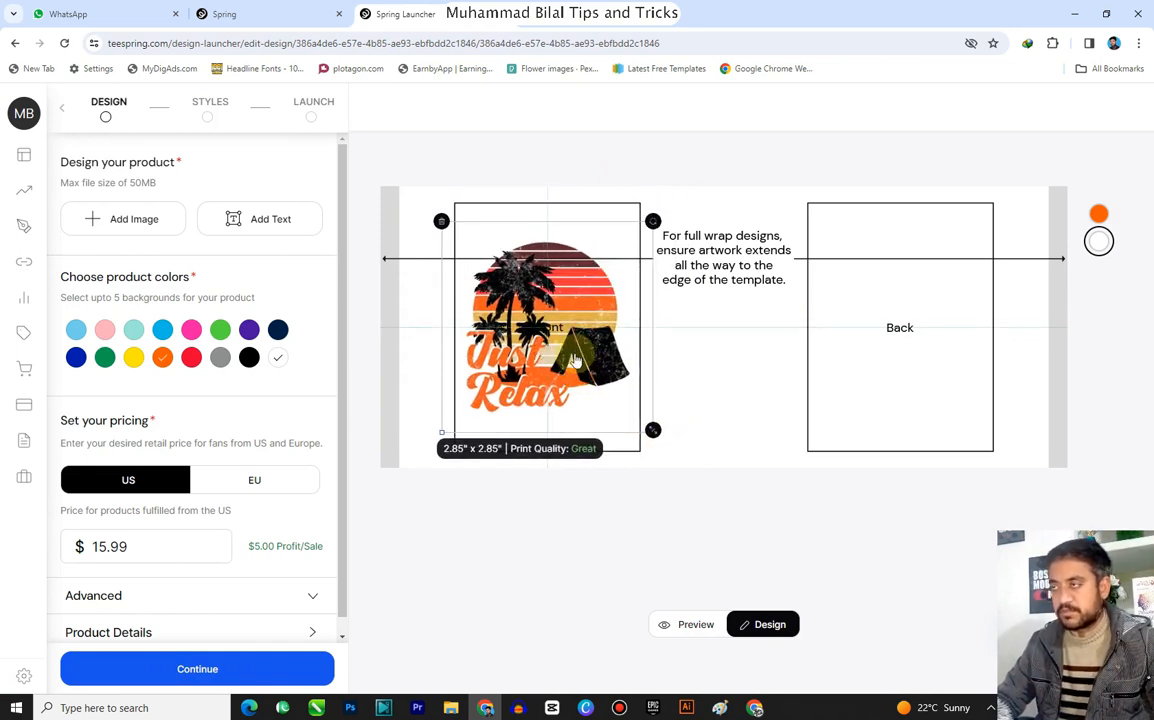
left_click_drag(572, 348, 916, 328)
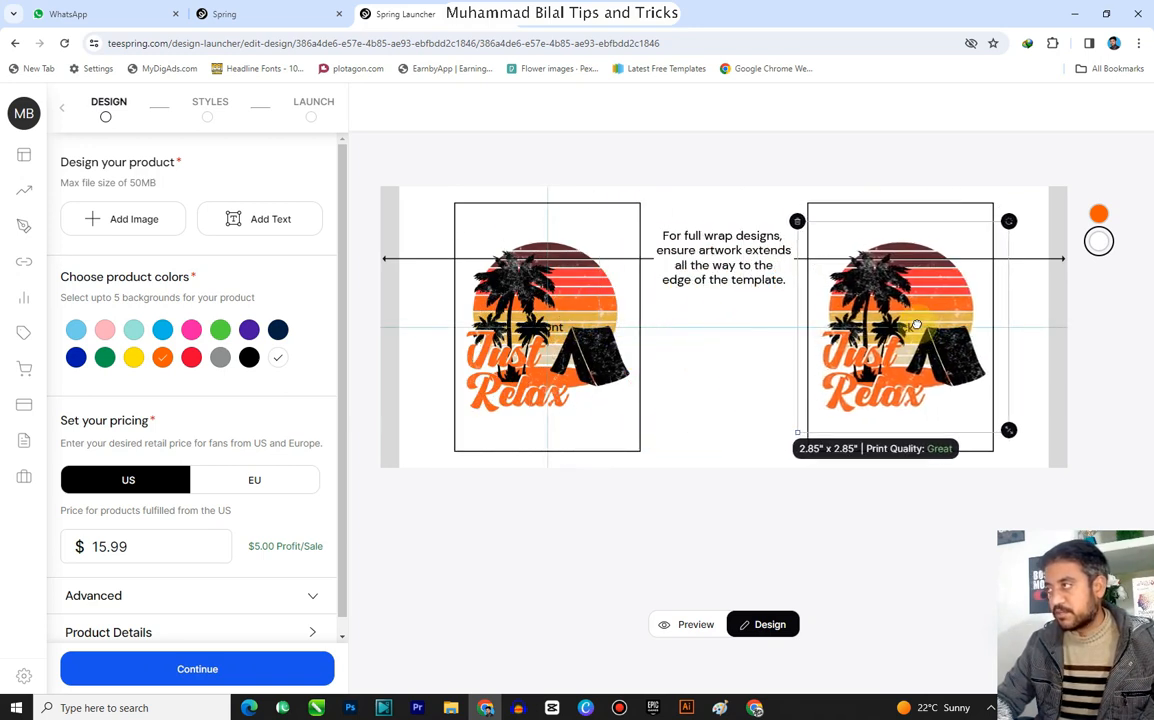
left_click(214, 675)
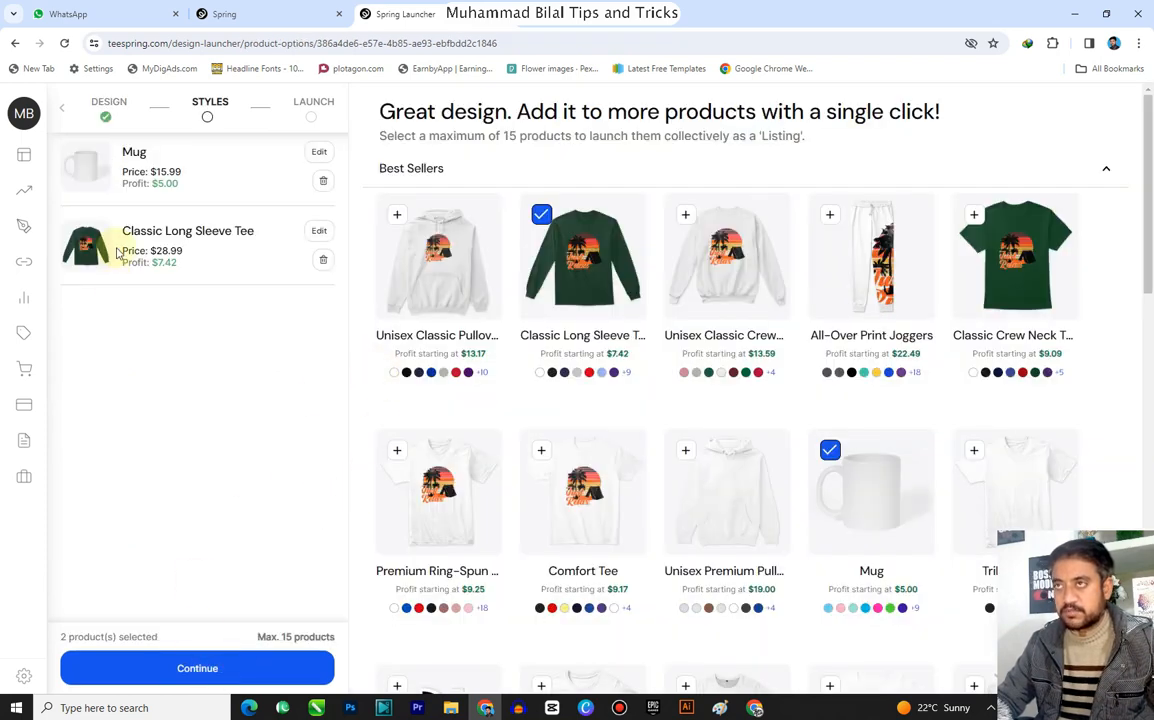
Reopen the mug design and add purple, Deep Navy and royal blue as product colors
left_click(316, 151)
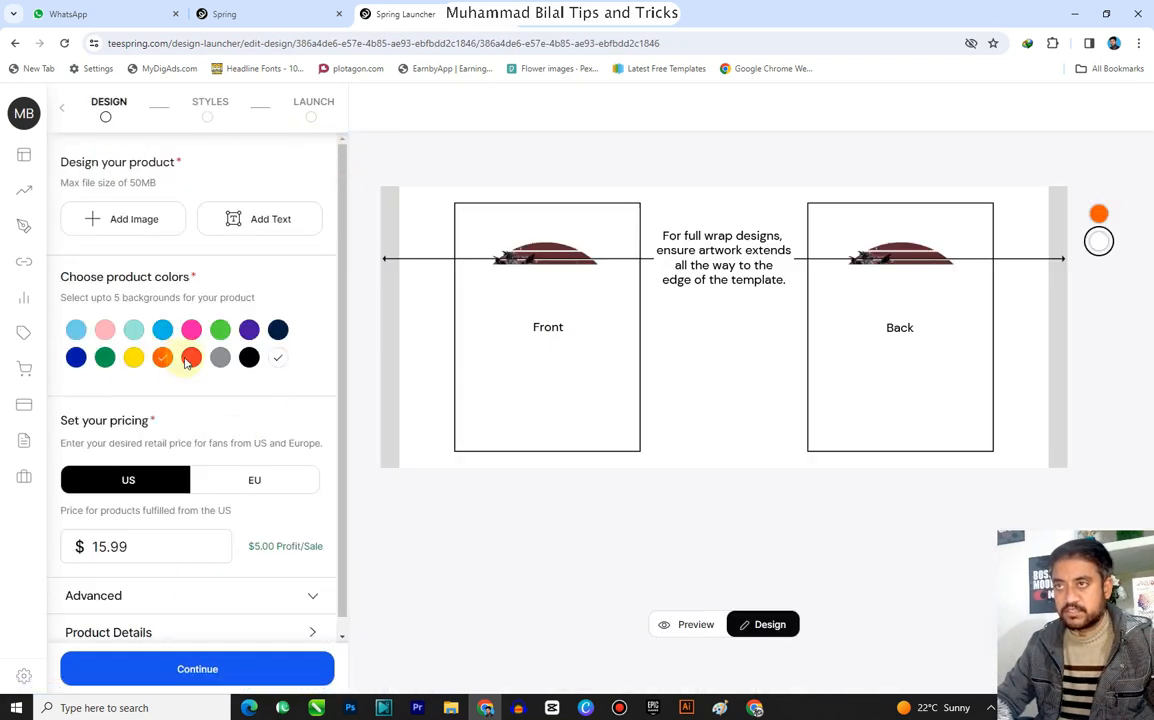
left_click(248, 330)
left_click(278, 330)
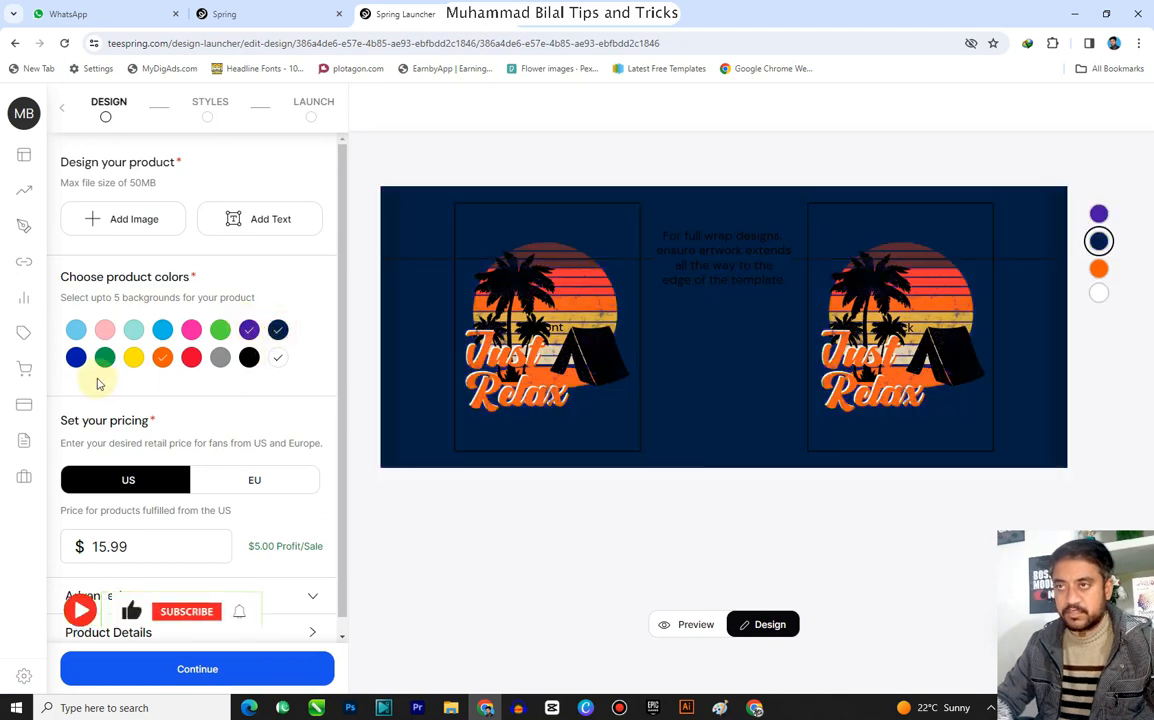
left_click(76, 358)
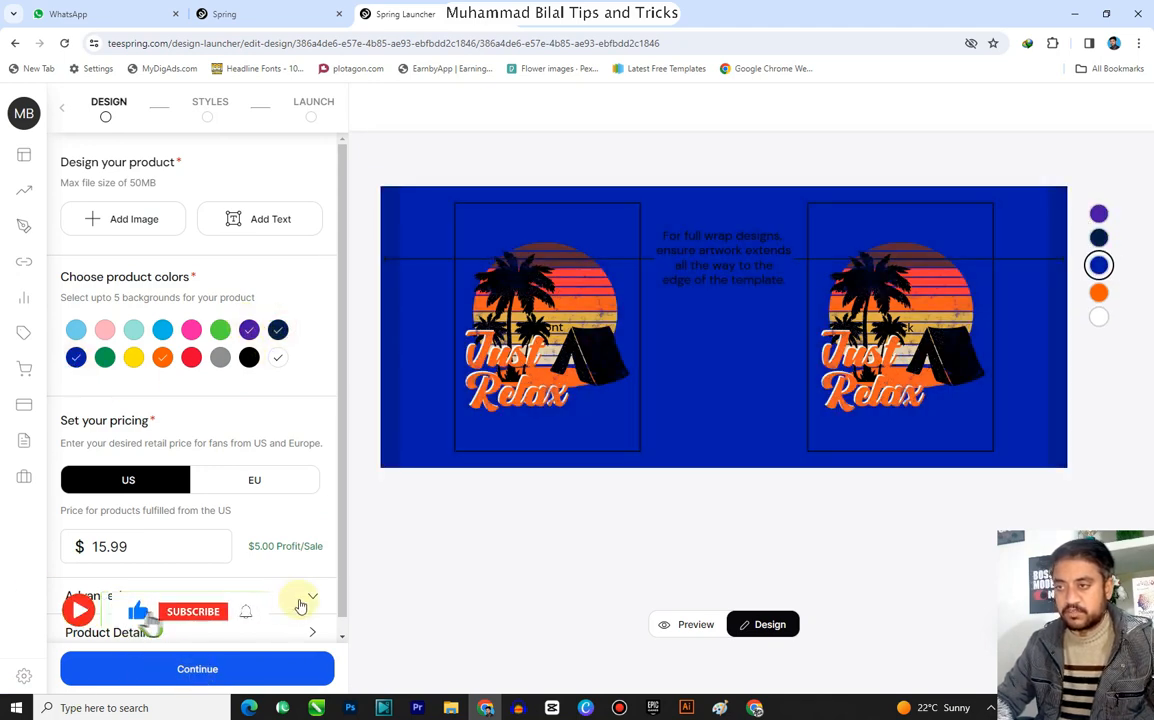
Set Deep Navy as the mug's featured color and return to the Styles stage
scroll(285, 560, "down", 1)
left_click(240, 587)
scroll(176, 556, "down", 3)
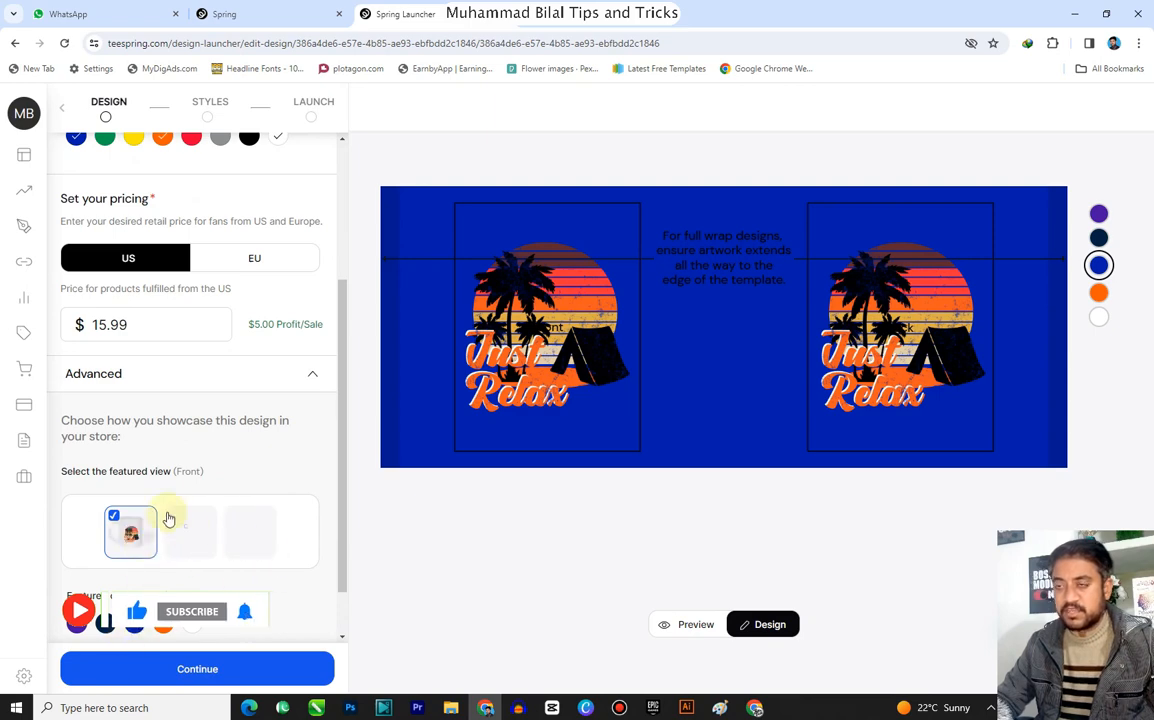
left_click(106, 624)
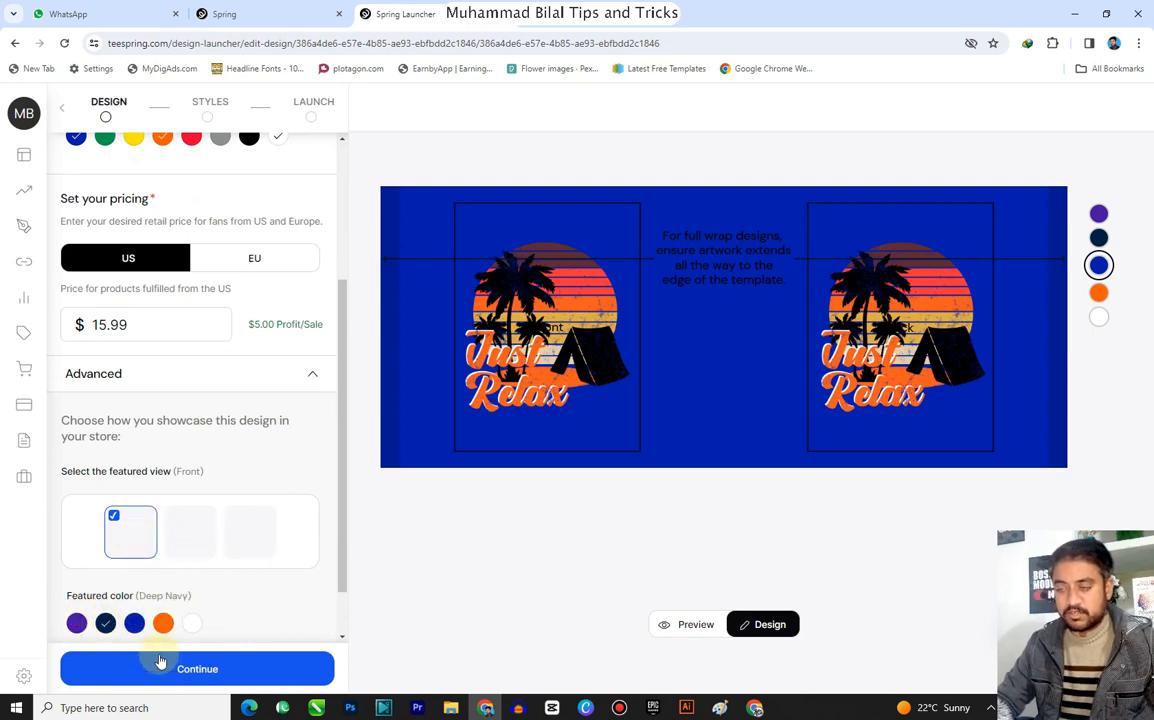
left_click(162, 669)
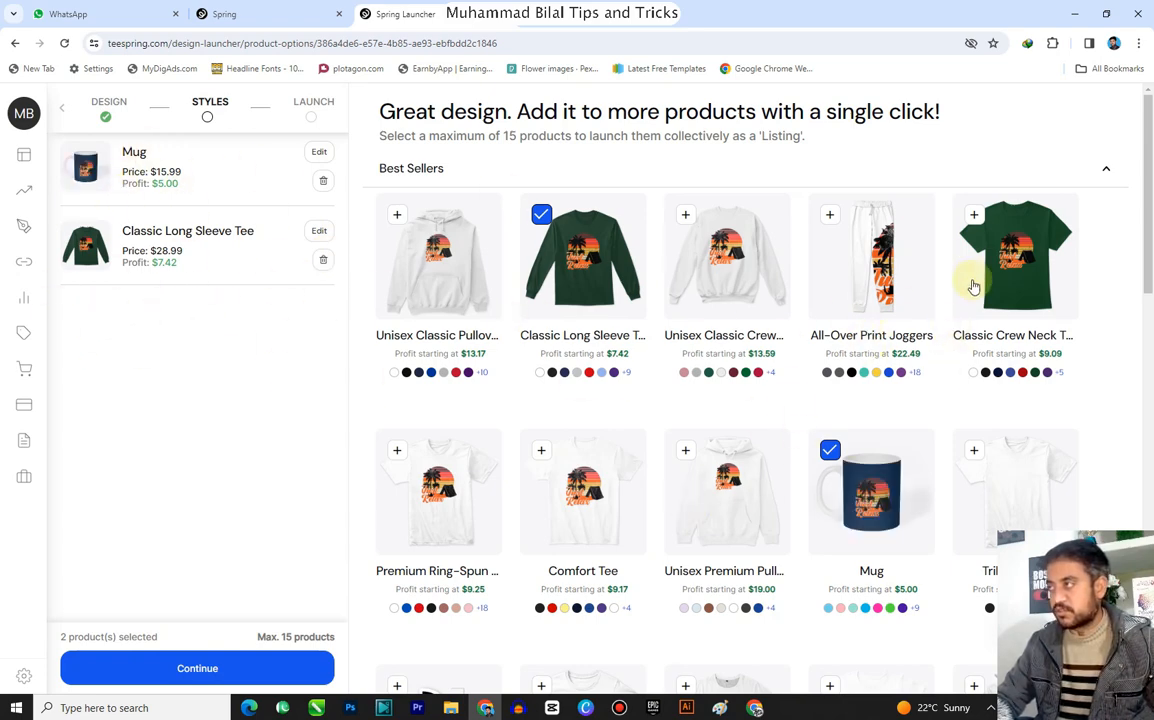
Add the Women's Classic Tee to the listing and enlarge its artwork to about 11.69 x 11.69 inches, centred on the chest
scroll(779, 320, "down", 2)
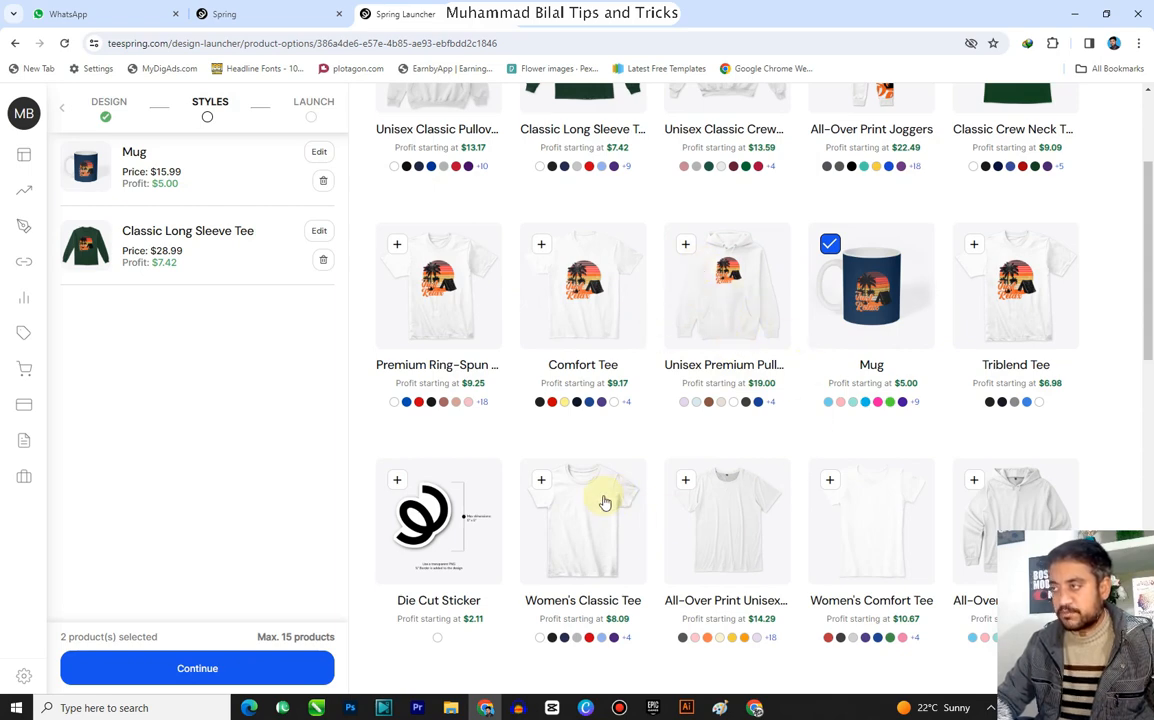
left_click(535, 476)
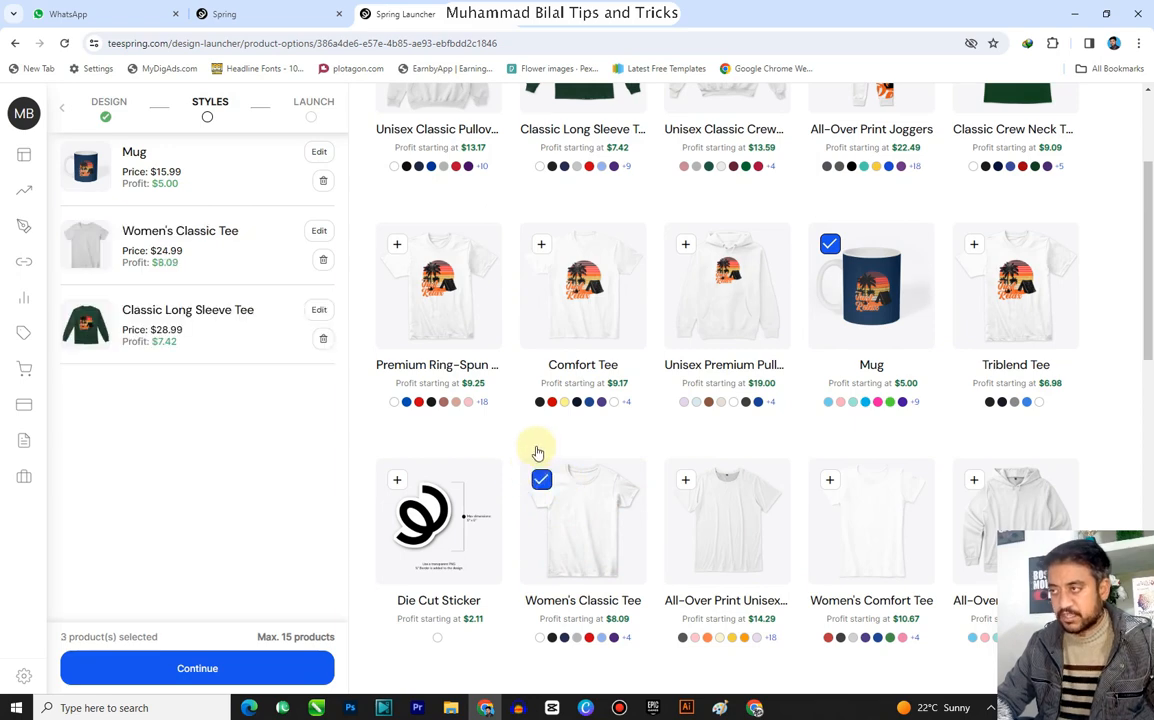
left_click(319, 232)
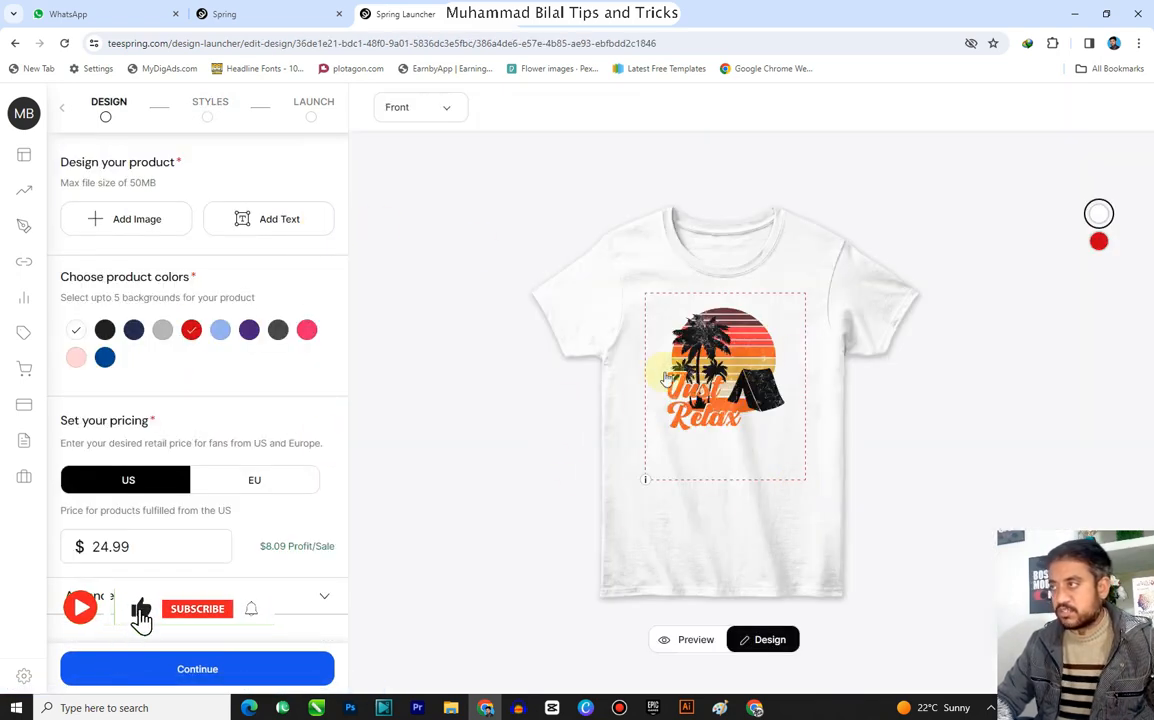
left_click(666, 378)
left_click_drag(804, 443, 808, 471)
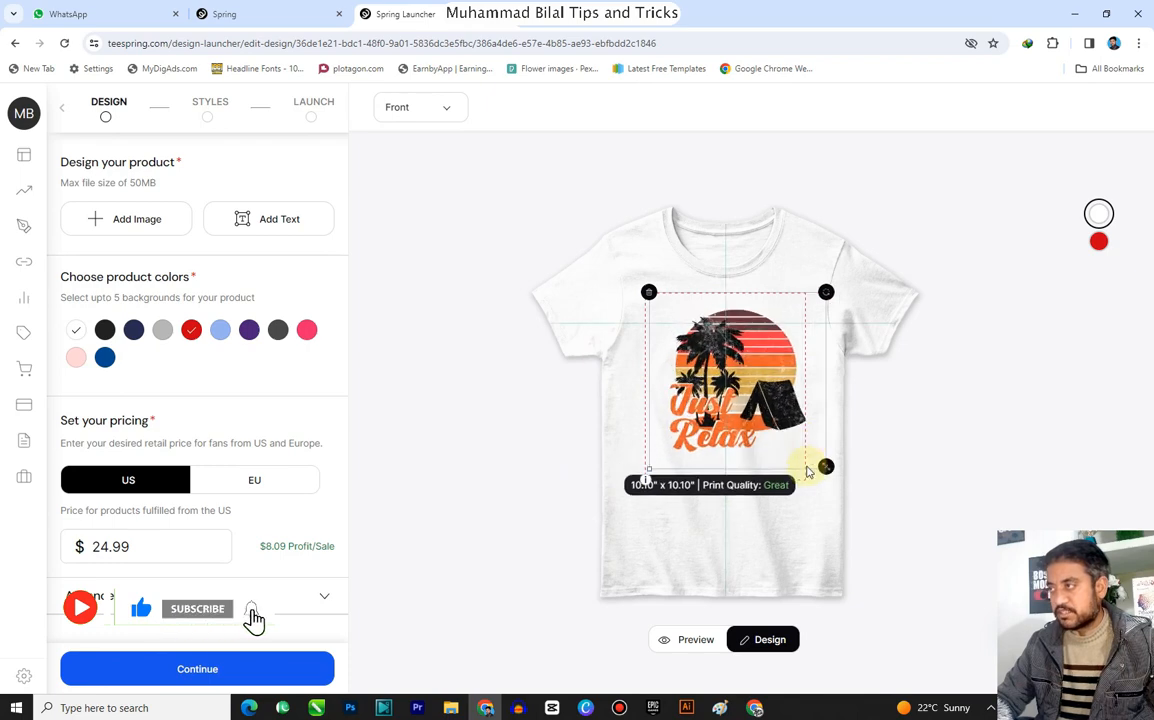
left_click_drag(767, 391, 754, 381)
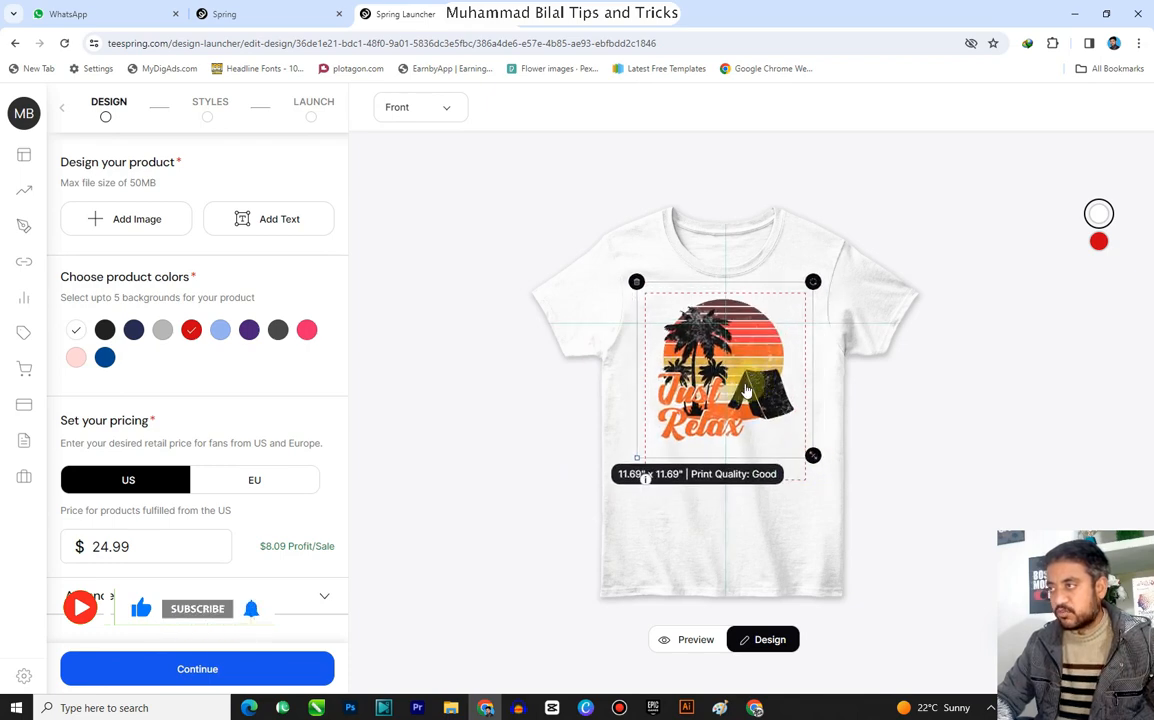
Add navy, charcoal grey and purple as colors for the Women's Classic Tee and return to the Styles stage
left_click(134, 330)
left_click(278, 330)
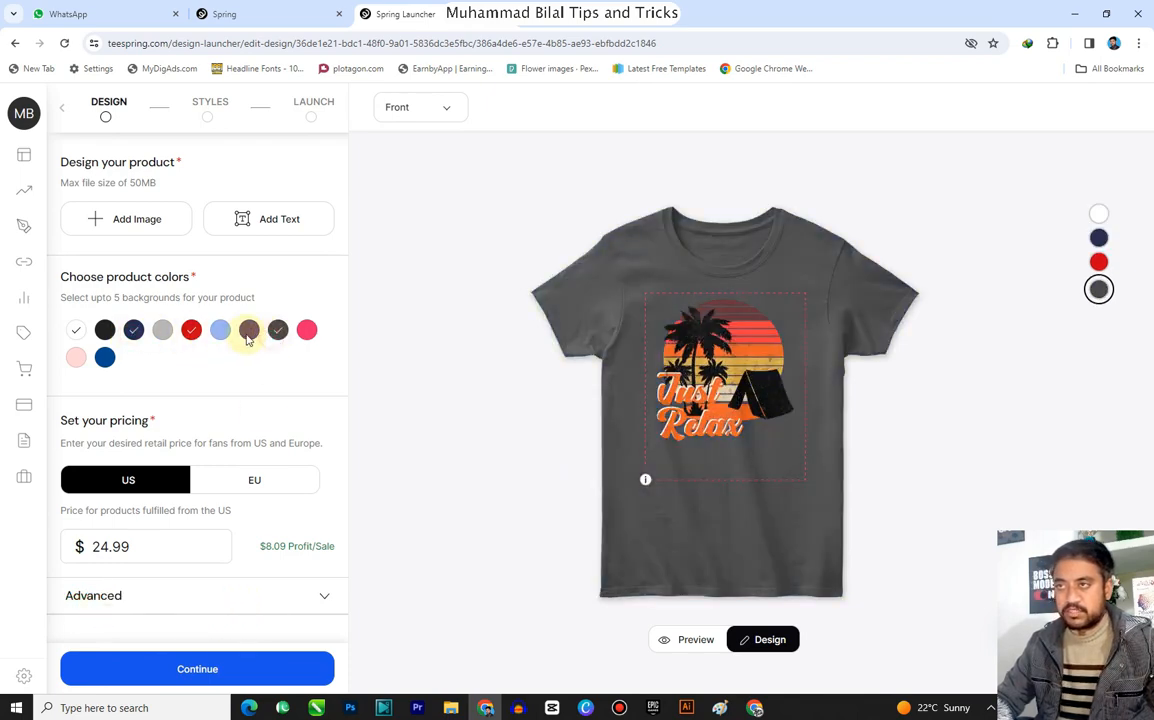
left_click(249, 333)
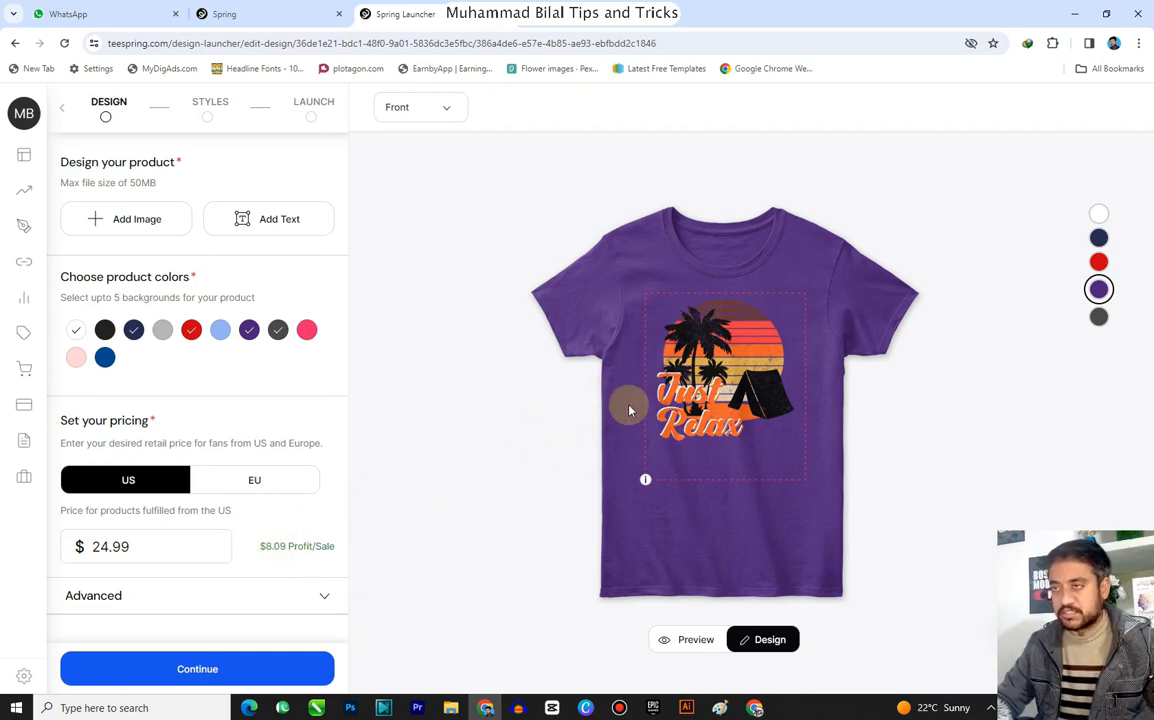
left_click(197, 665)
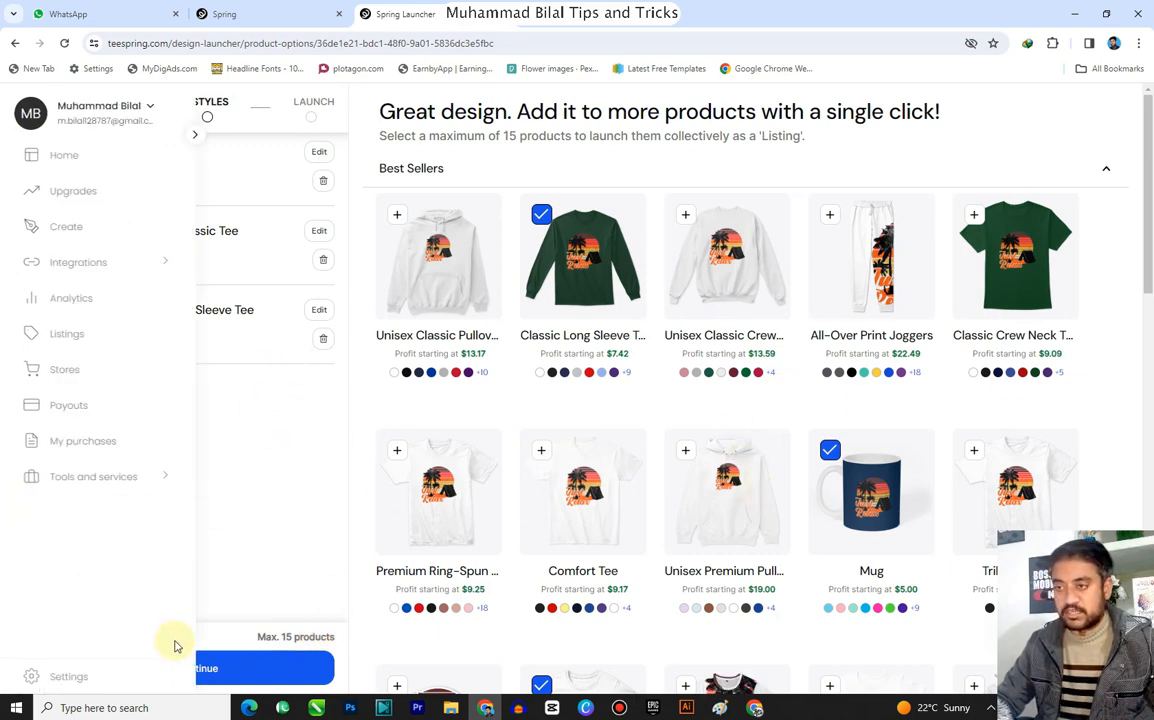
Continue to the Launch stage and enter Beautiful T-Shirts Design as both the title and the description of the new listing
left_click(216, 668)
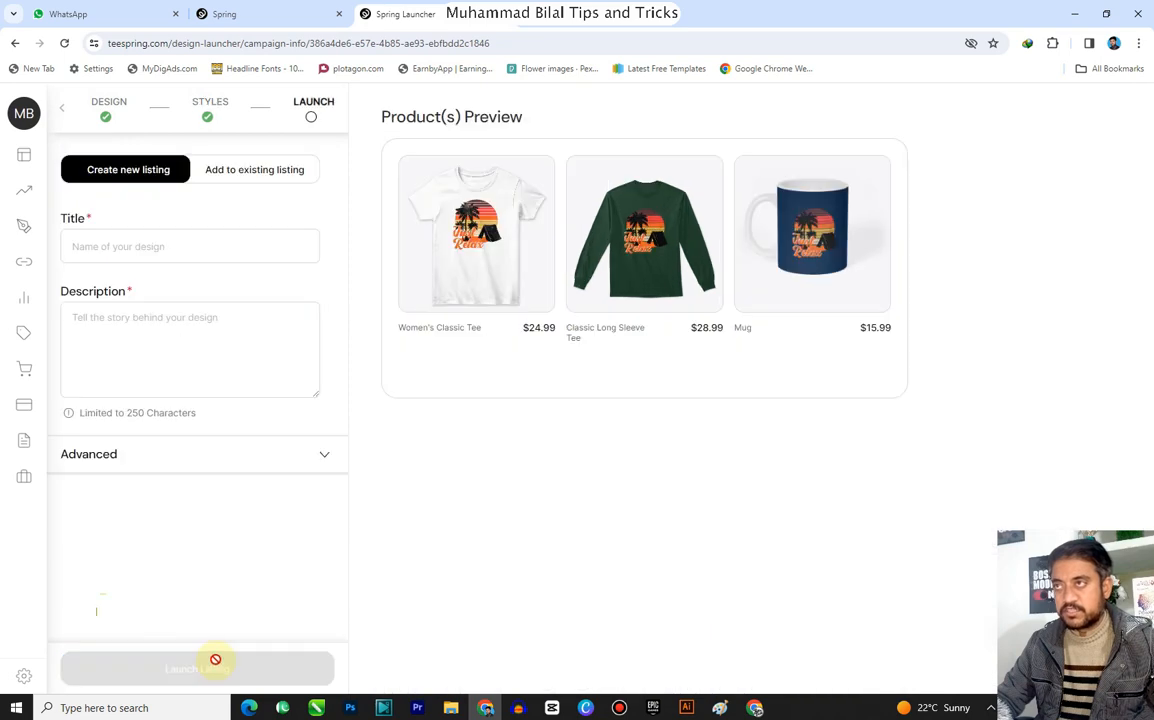
left_click(166, 249)
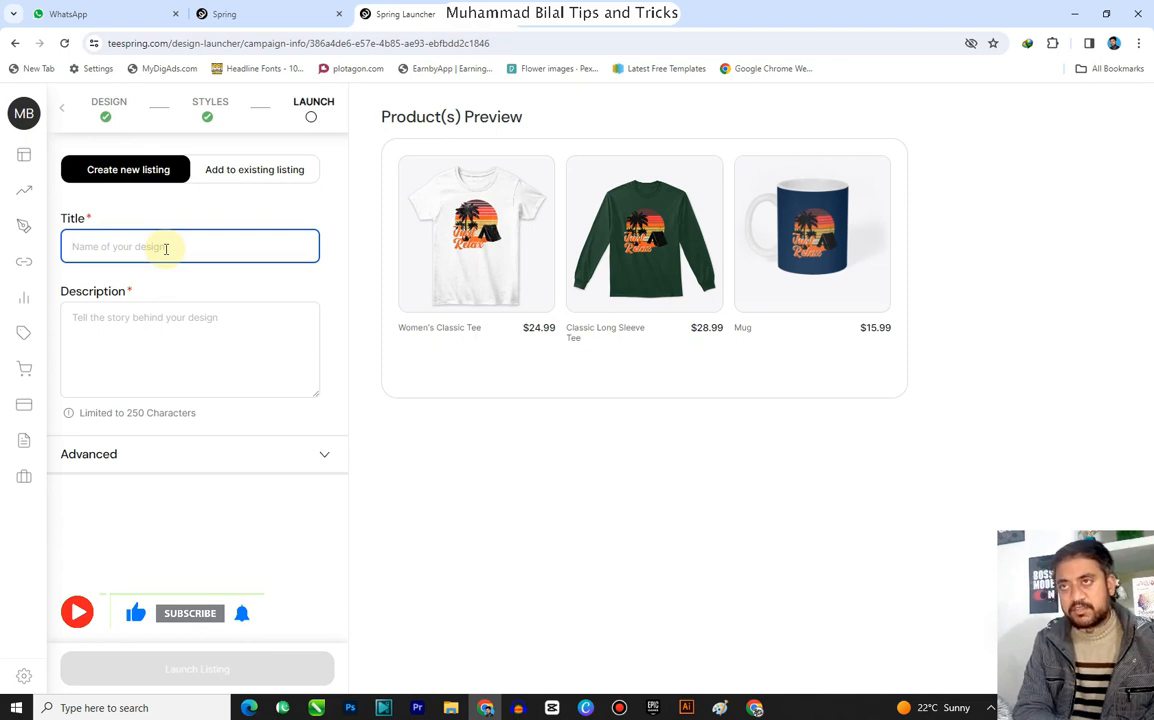
type("Beat")
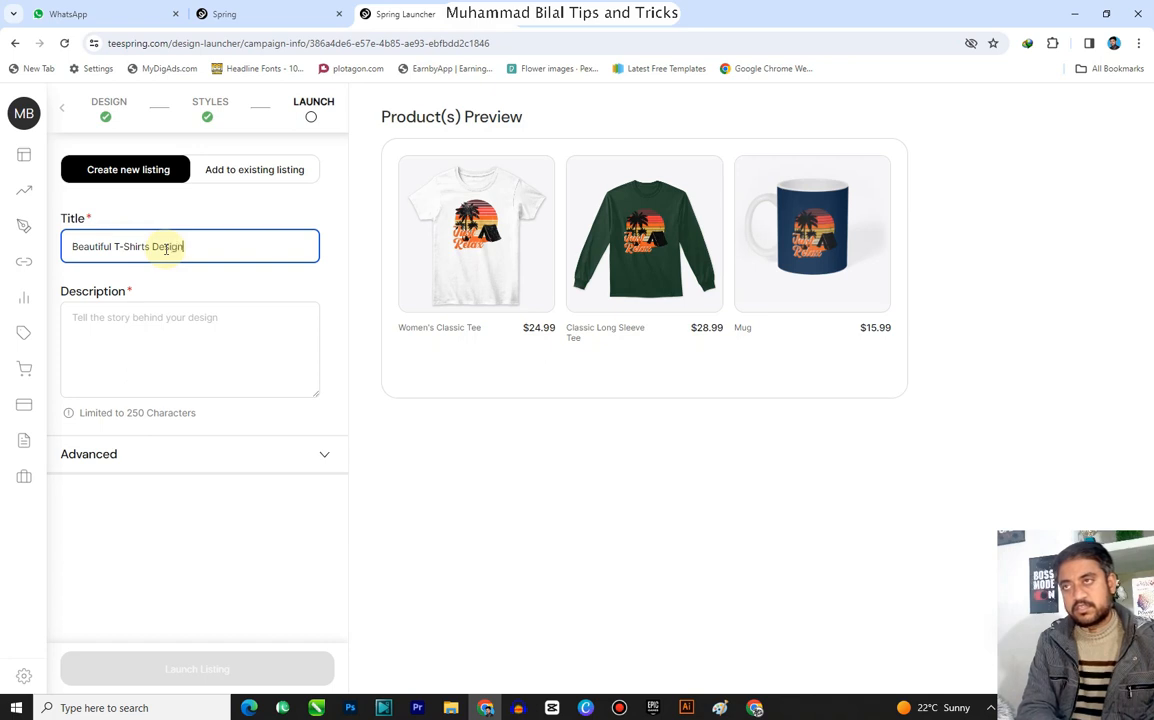
left_click_drag(193, 244, 31, 245)
key("ctrl+c")
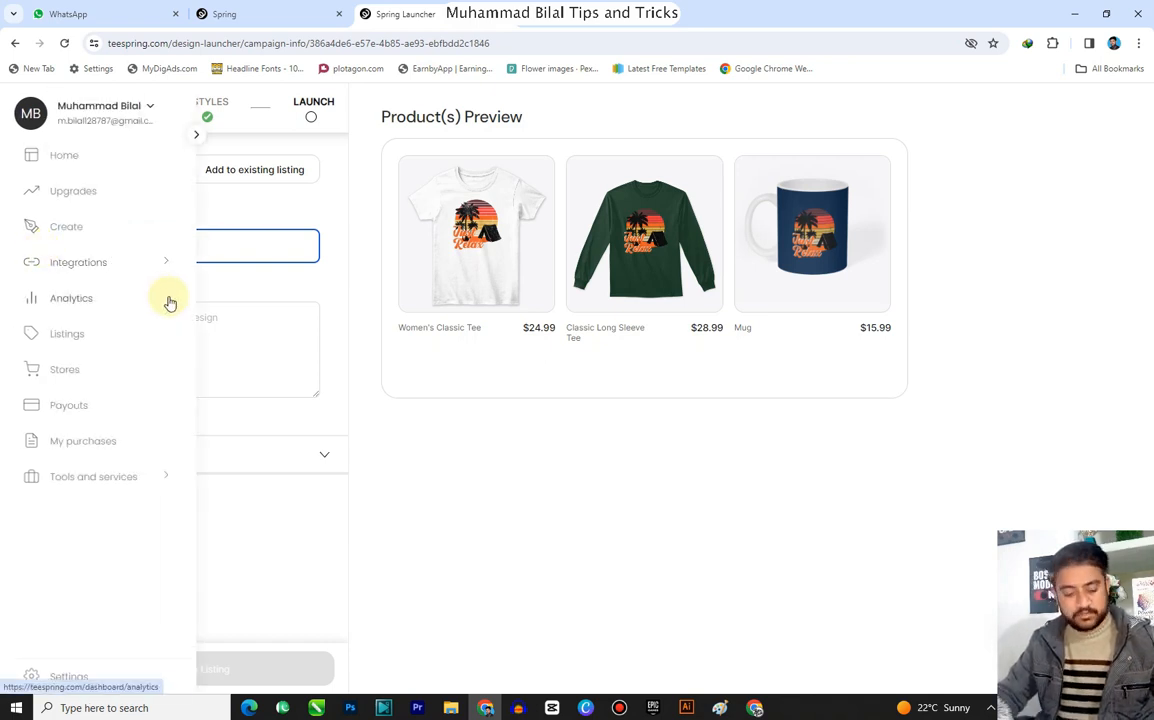
left_click(201, 333)
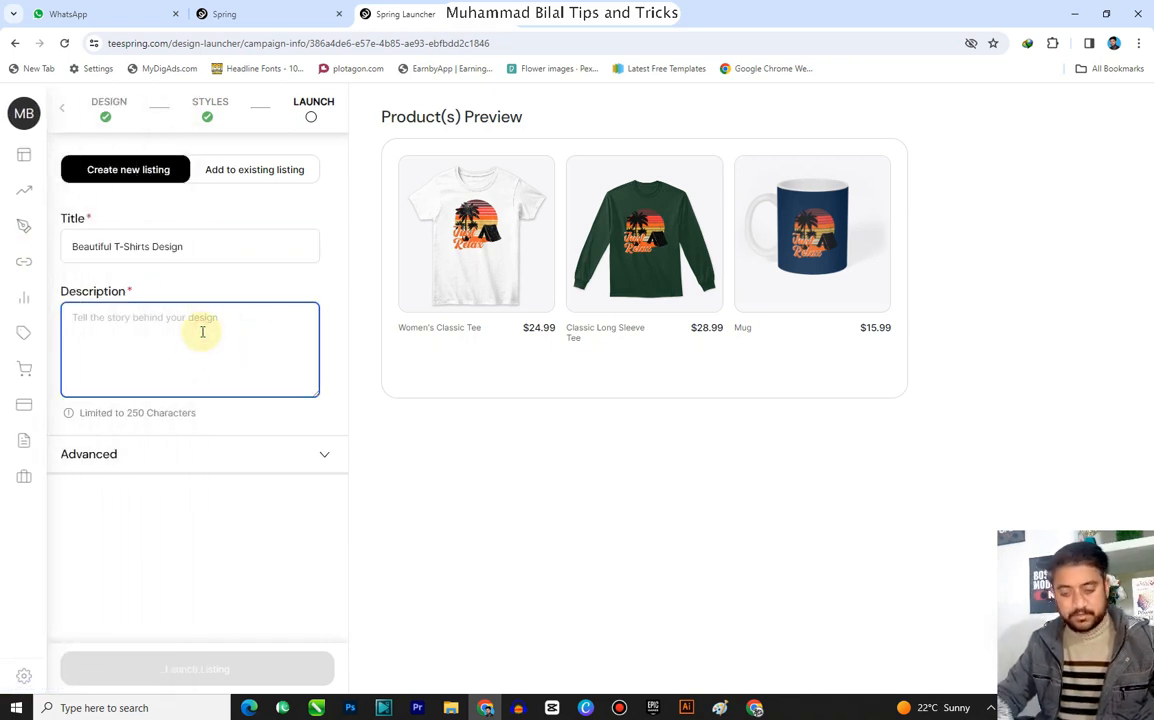
key("ctrl+v")
Review the advanced URL handle, visibility and store settings, and launch the listing
left_click(322, 456)
scroll(250, 355, "down", 2)
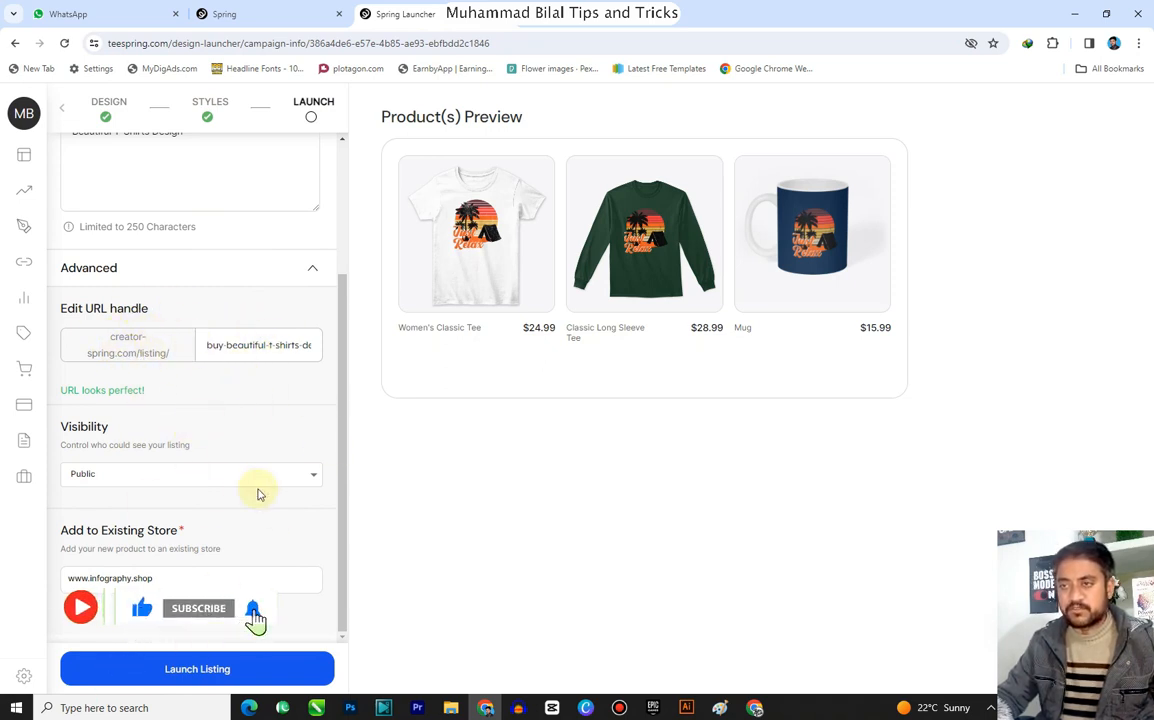
left_click(220, 678)
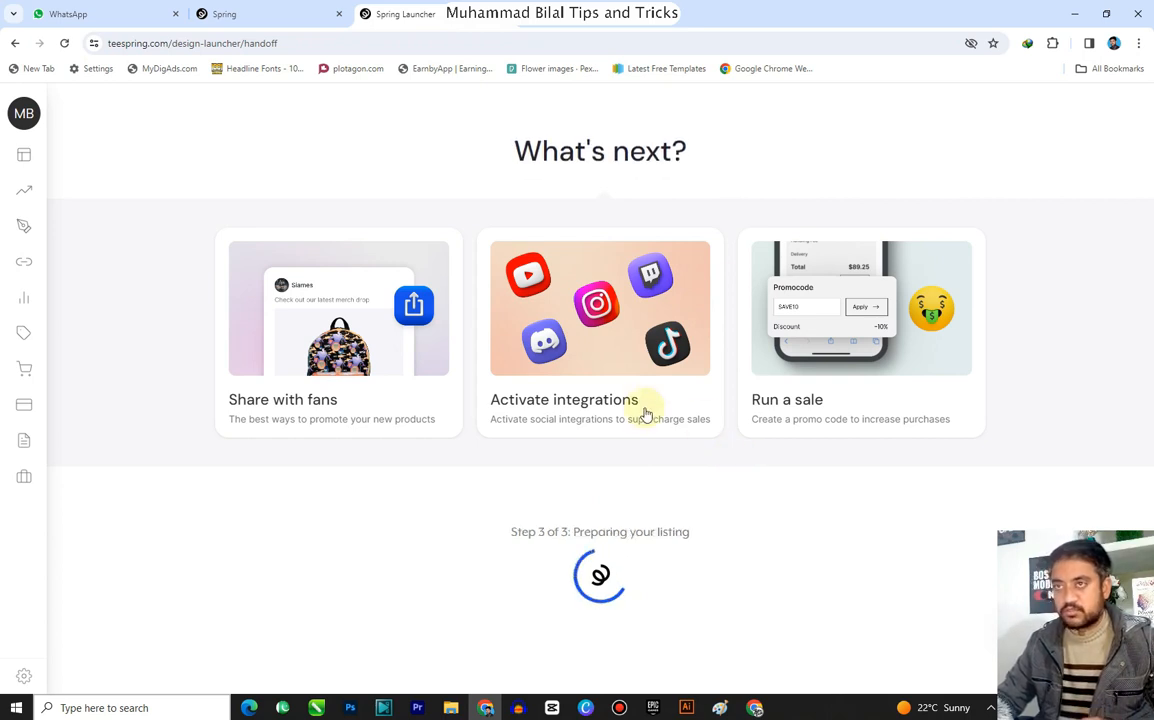
Look over the launch confirmation page, including its sample ordering and promo code options
mouse_move(27, 347)
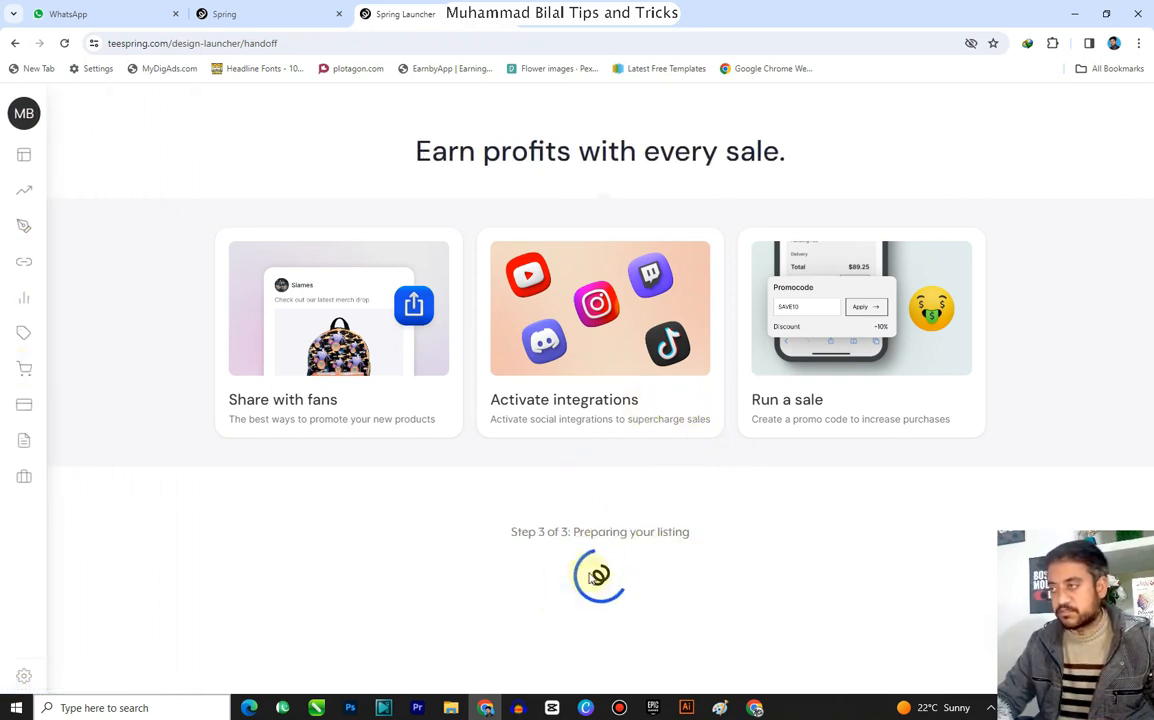
scroll(744, 420, "down", 2)
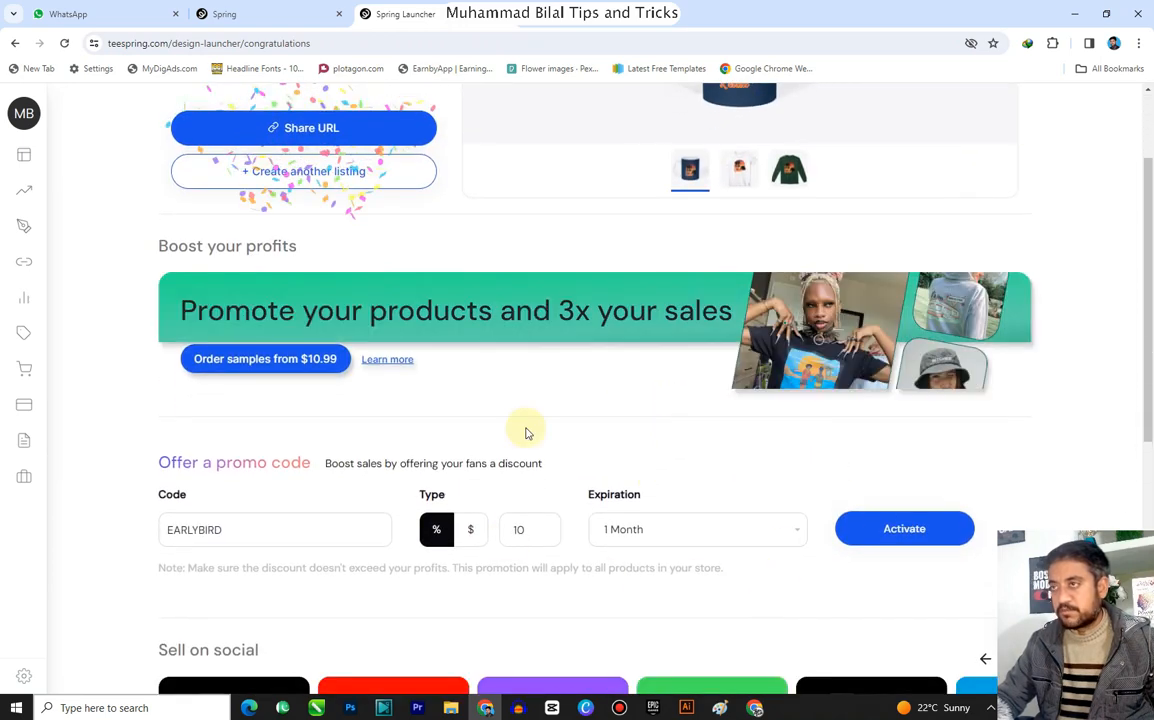
scroll(330, 250, "up", 2)
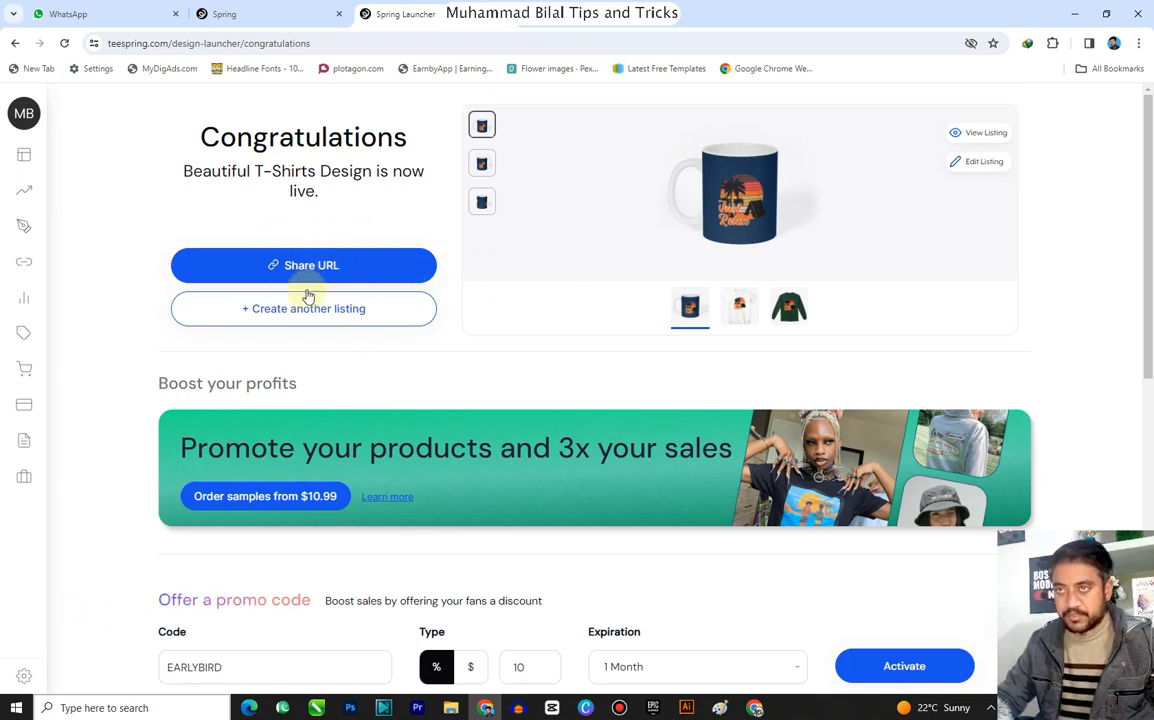
left_click(33, 370)
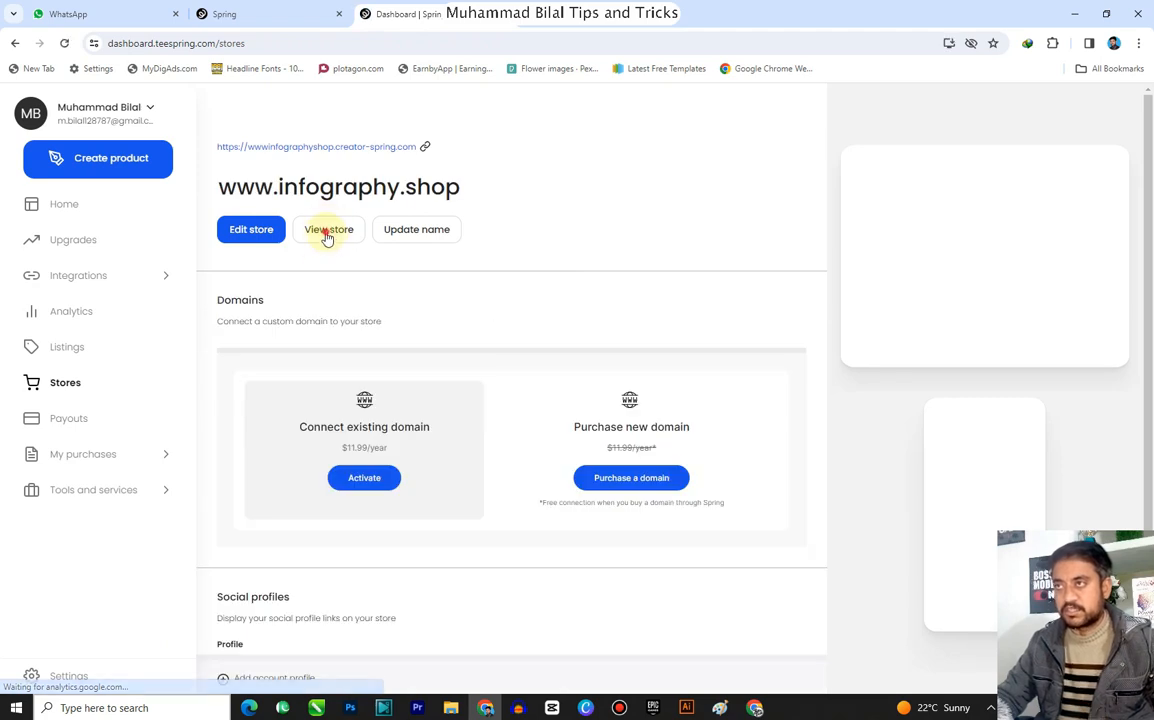
left_click(327, 237)
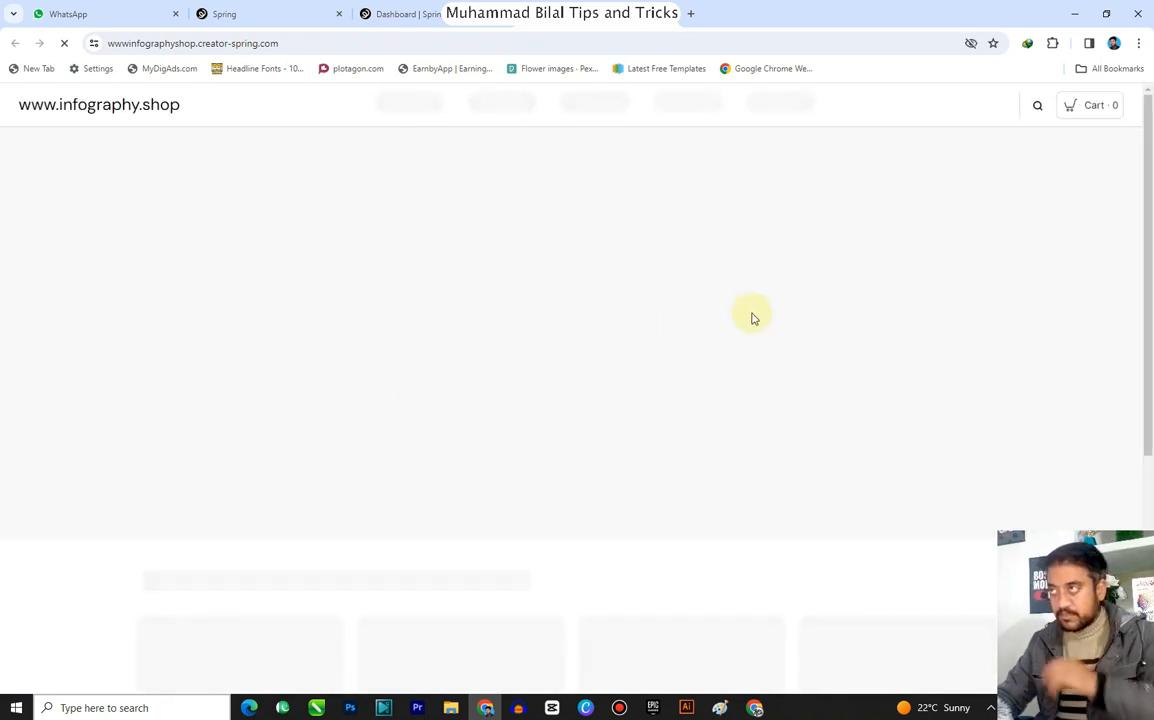
scroll(585, 300, "down", 3)
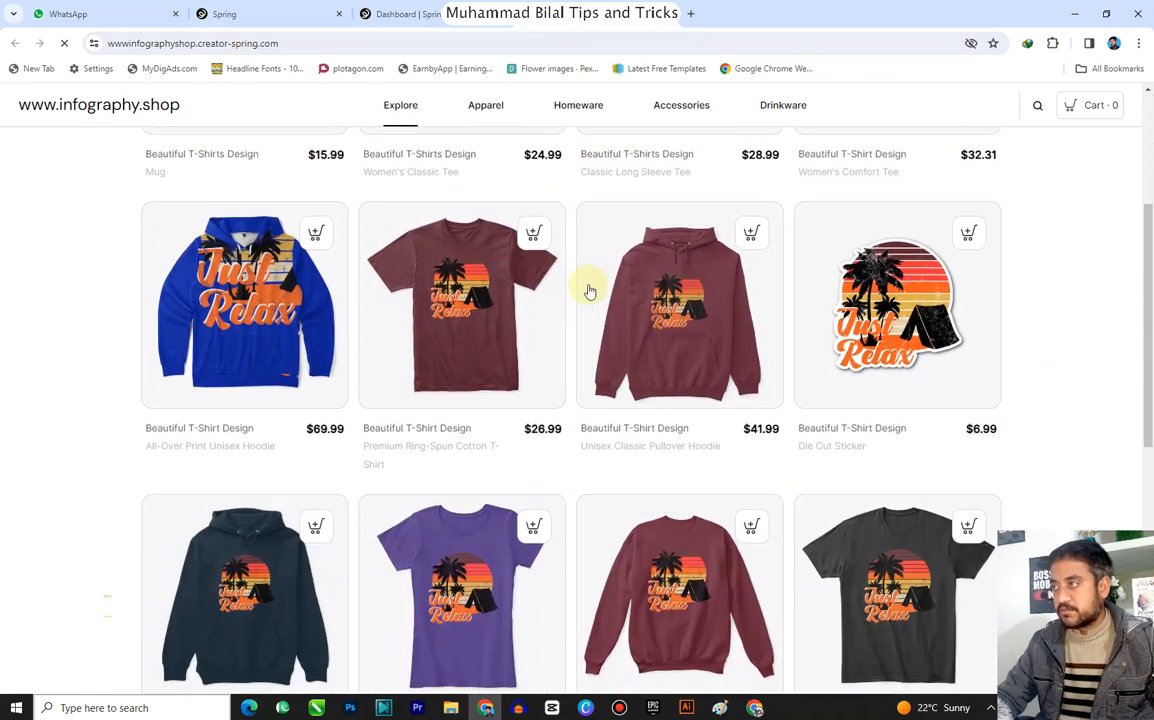
scroll(590, 291, "down", 5)
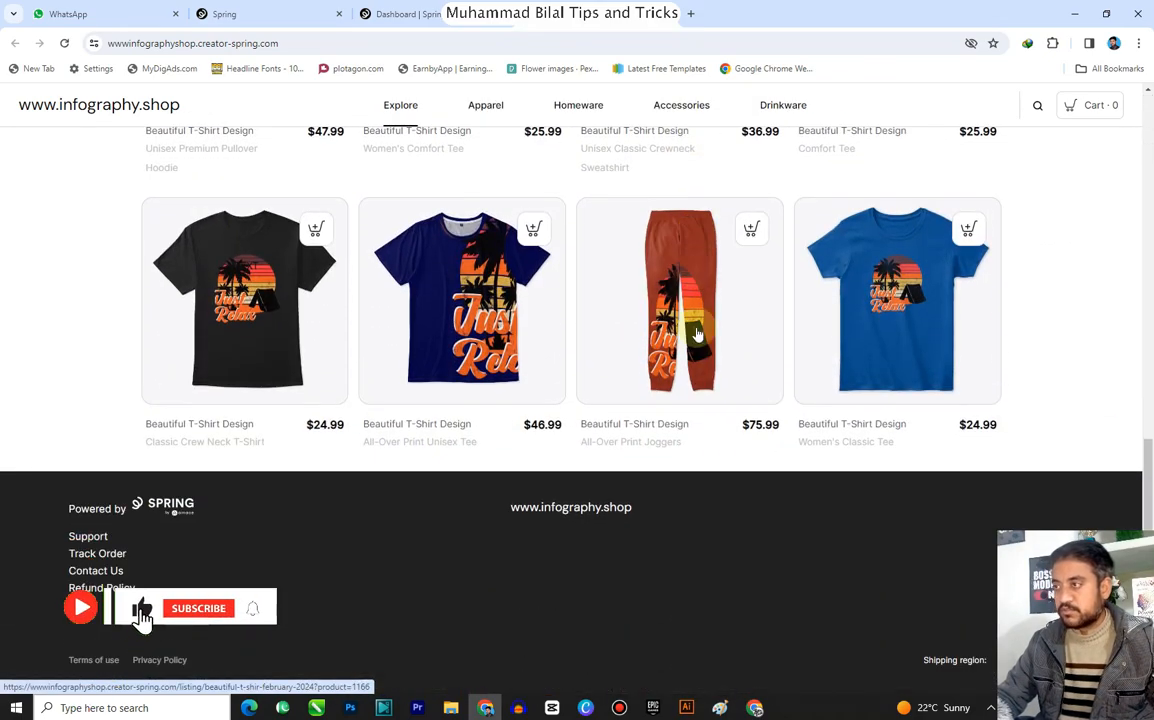
scroll(697, 334, "up", 10)
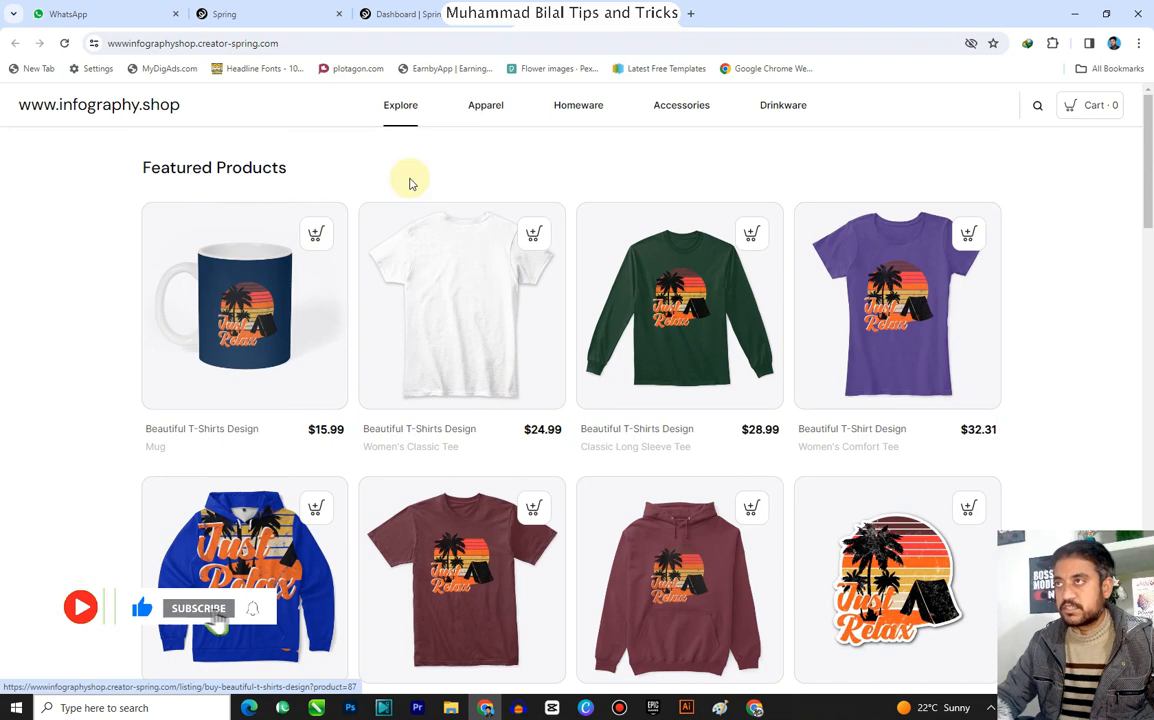
Browse the Women's T-Shirts category of the storefront's apparel
mouse_move(485, 102)
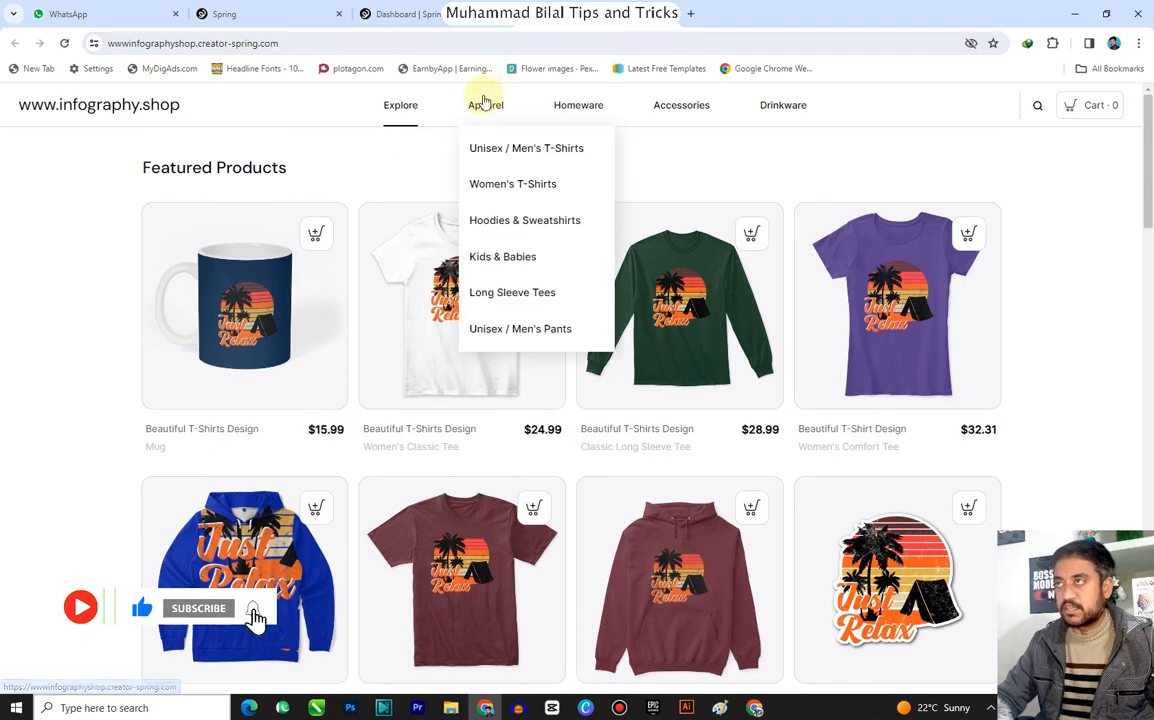
left_click(530, 186)
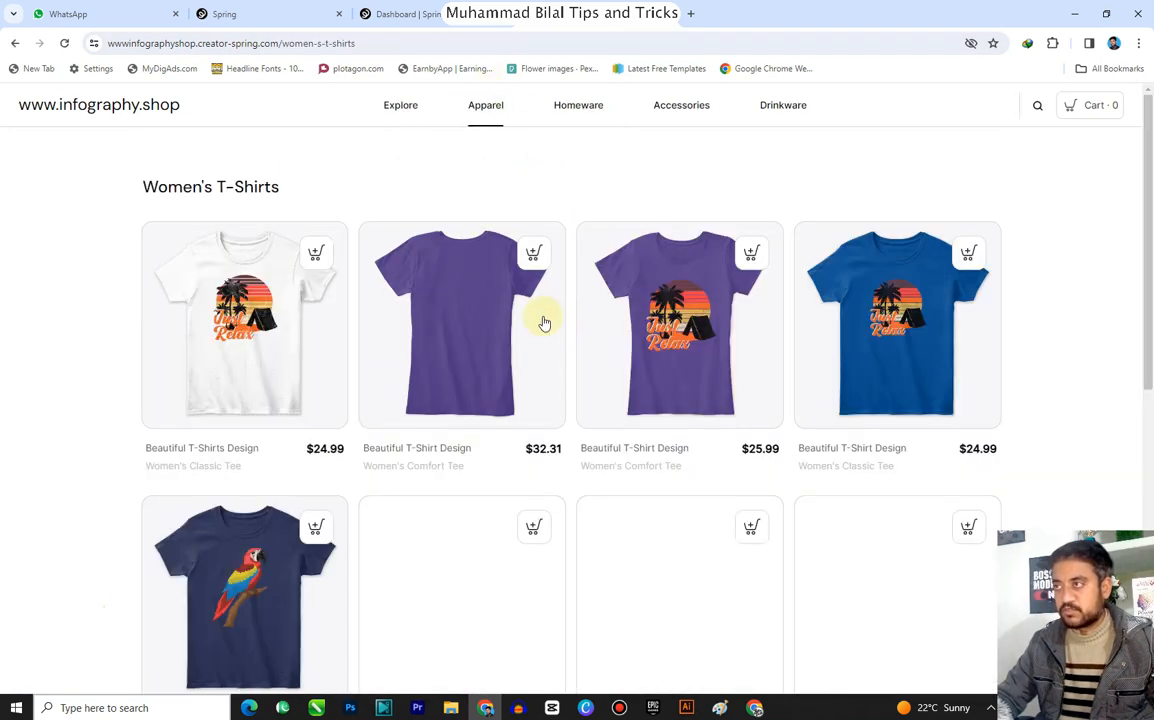
scroll(832, 188, "down", 5)
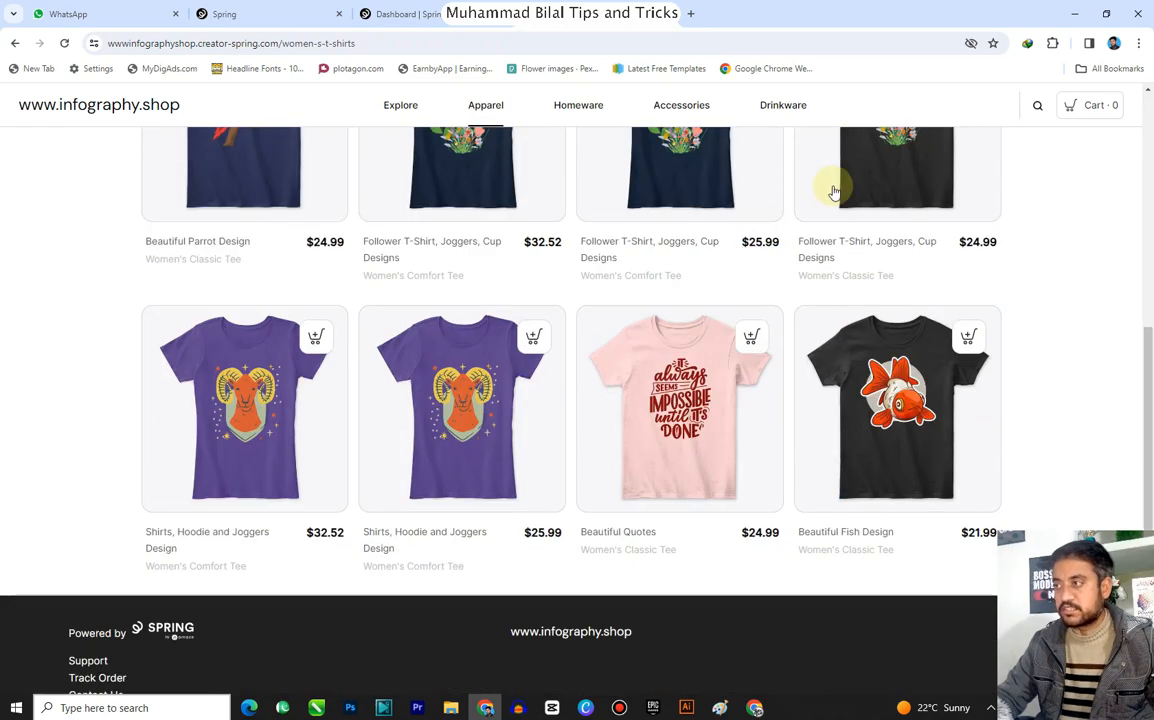
scroll(1103, 327, "up", 6)
Check the storefront's Homeware, Accessories and Drinkware categories, and view the Bags category
mouse_move(561, 108)
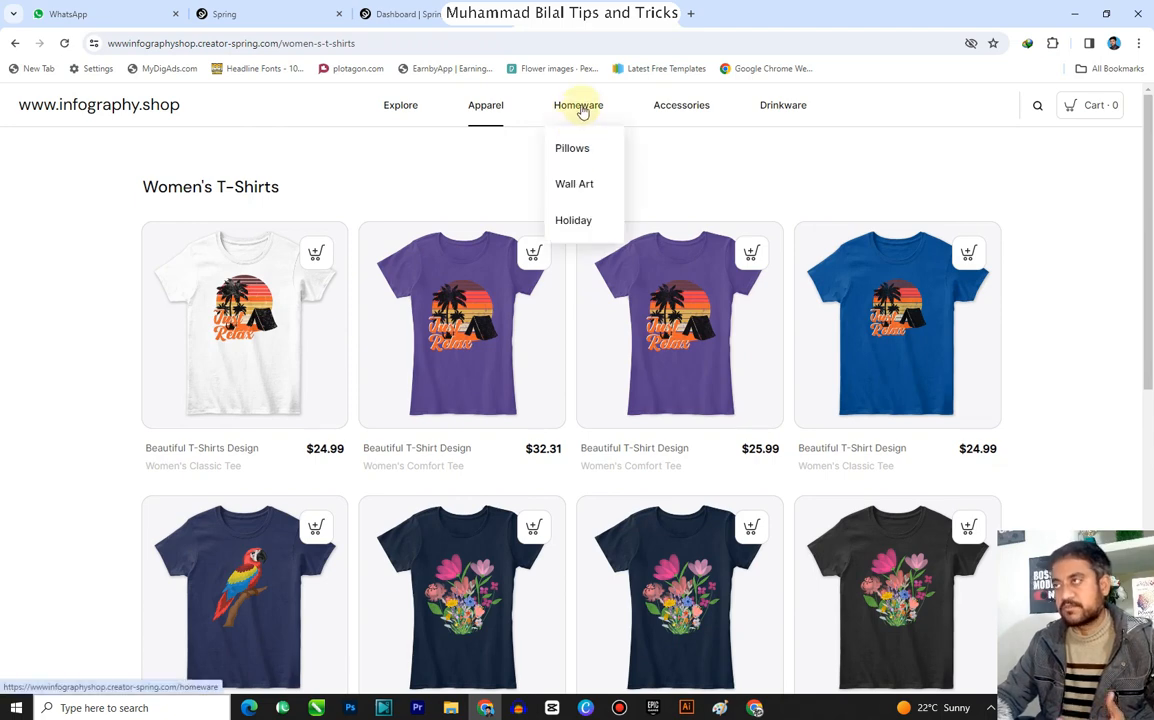
mouse_move(678, 113)
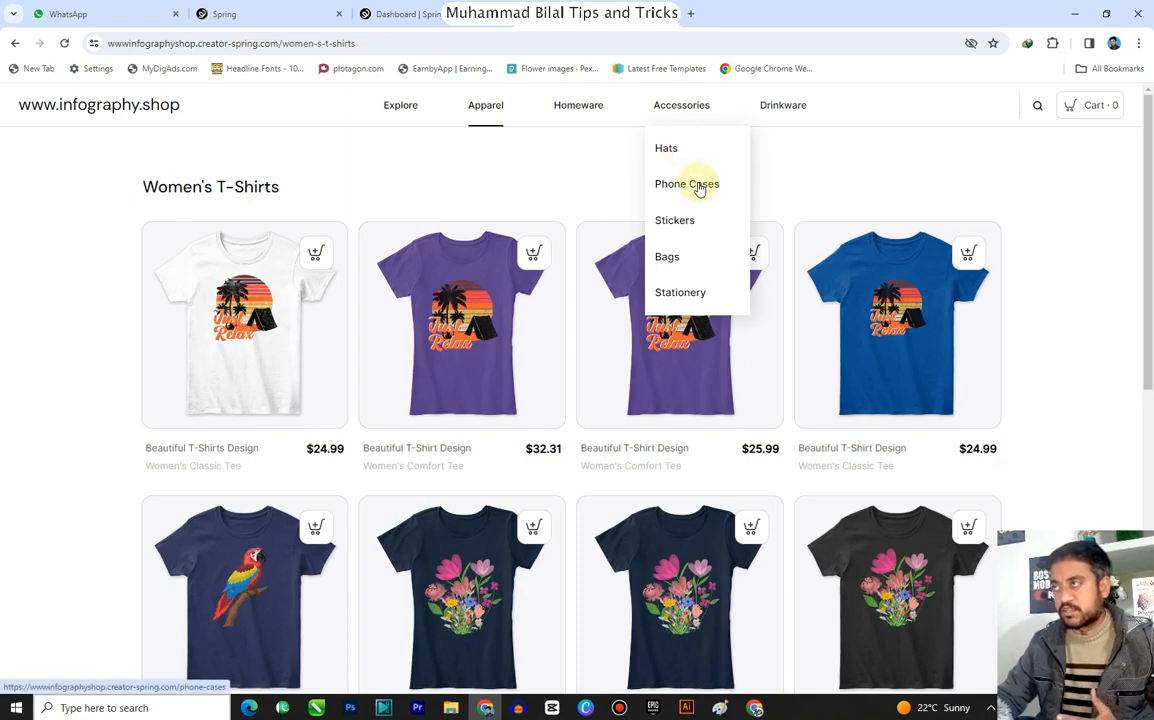
mouse_move(789, 116)
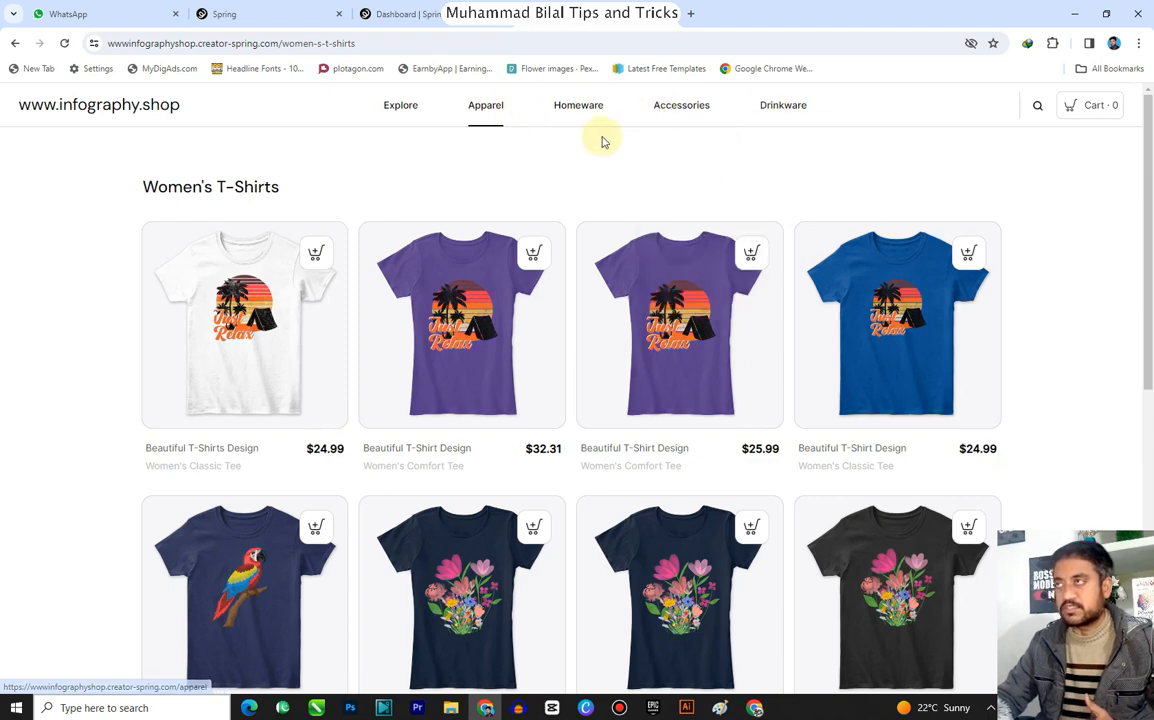
mouse_move(575, 133)
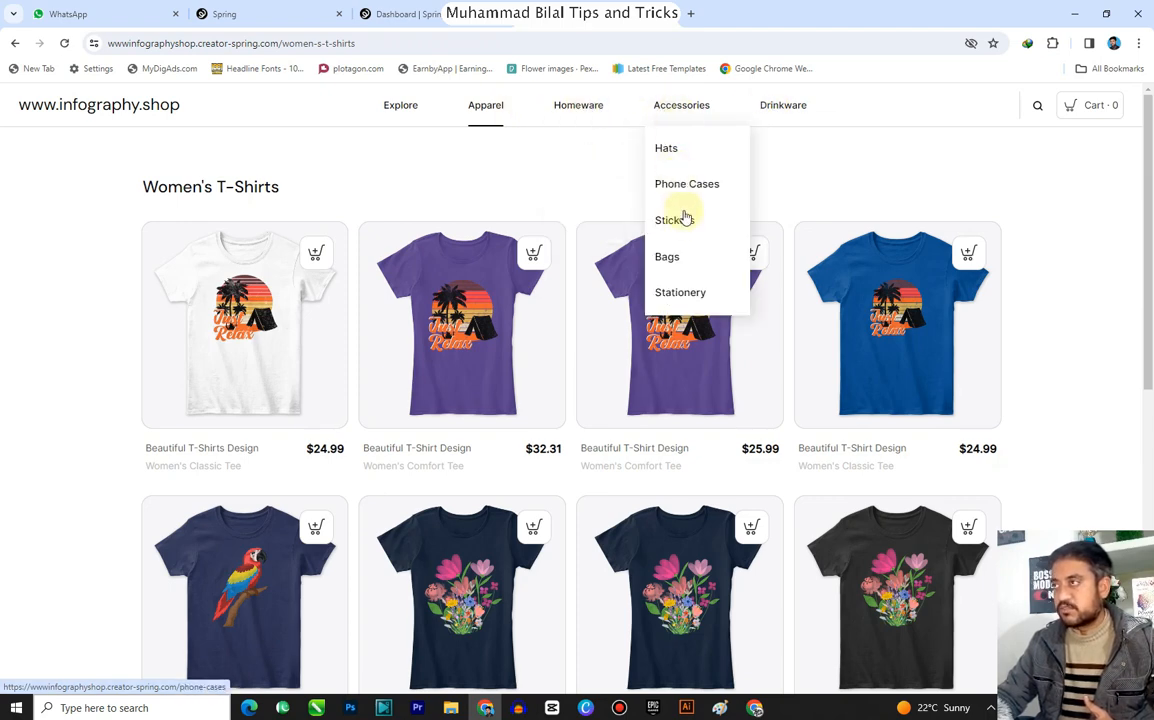
left_click(667, 258)
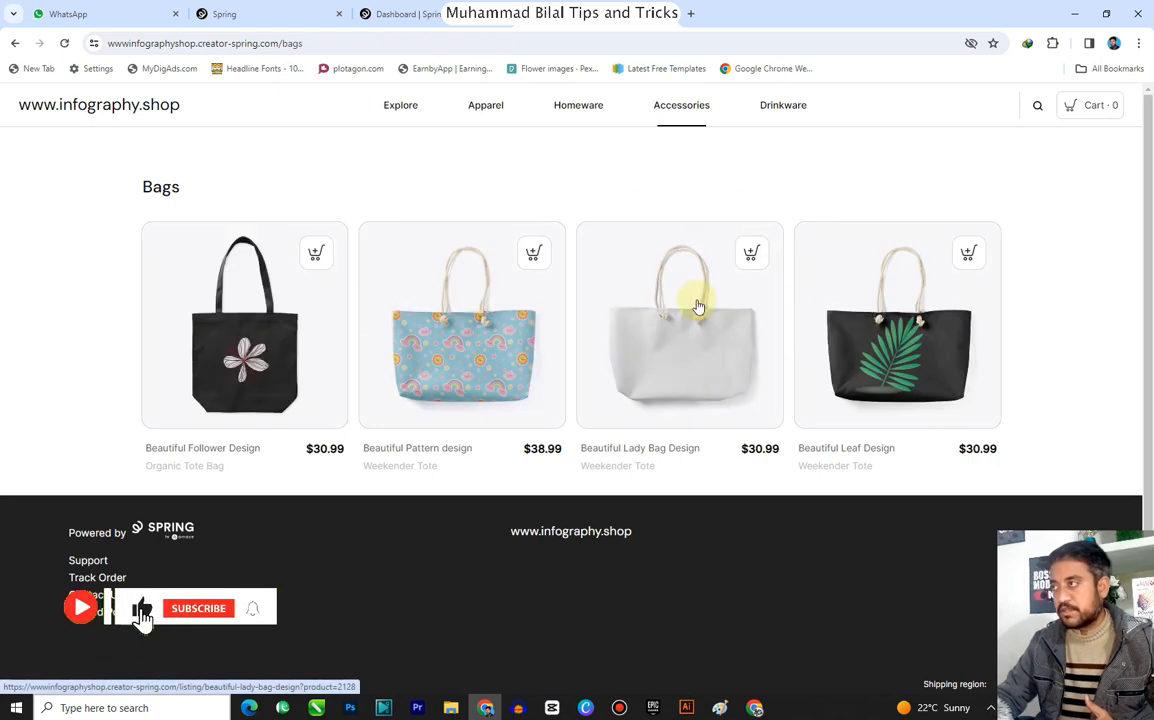
View the storefront's Drinkware products and look through the Mugs category
left_click(781, 106)
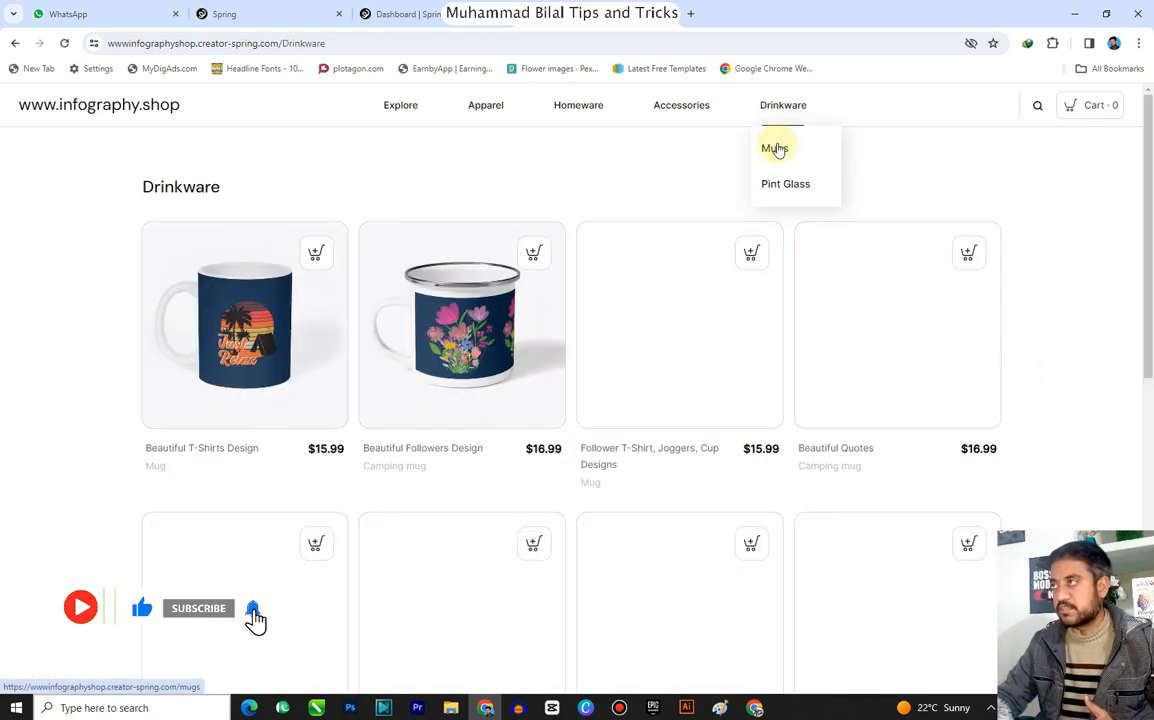
left_click(776, 149)
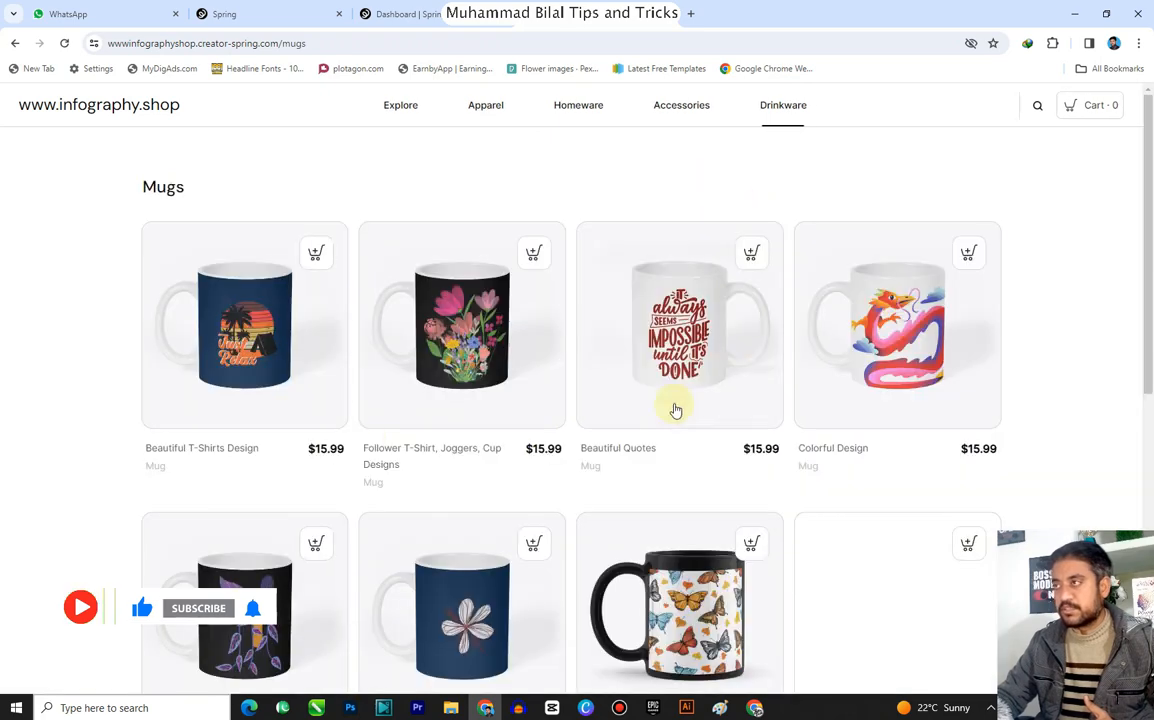
scroll(570, 262, "down", 3)
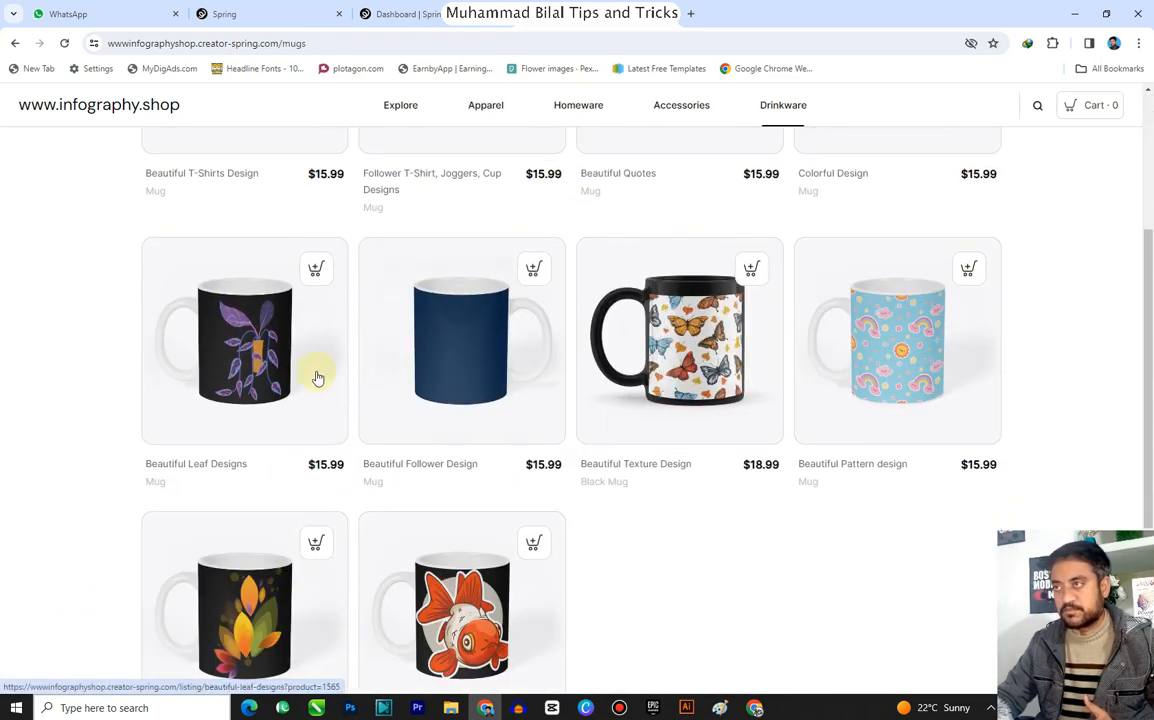
scroll(894, 397, "down", 3)
scroll(667, 430, "up", 5)
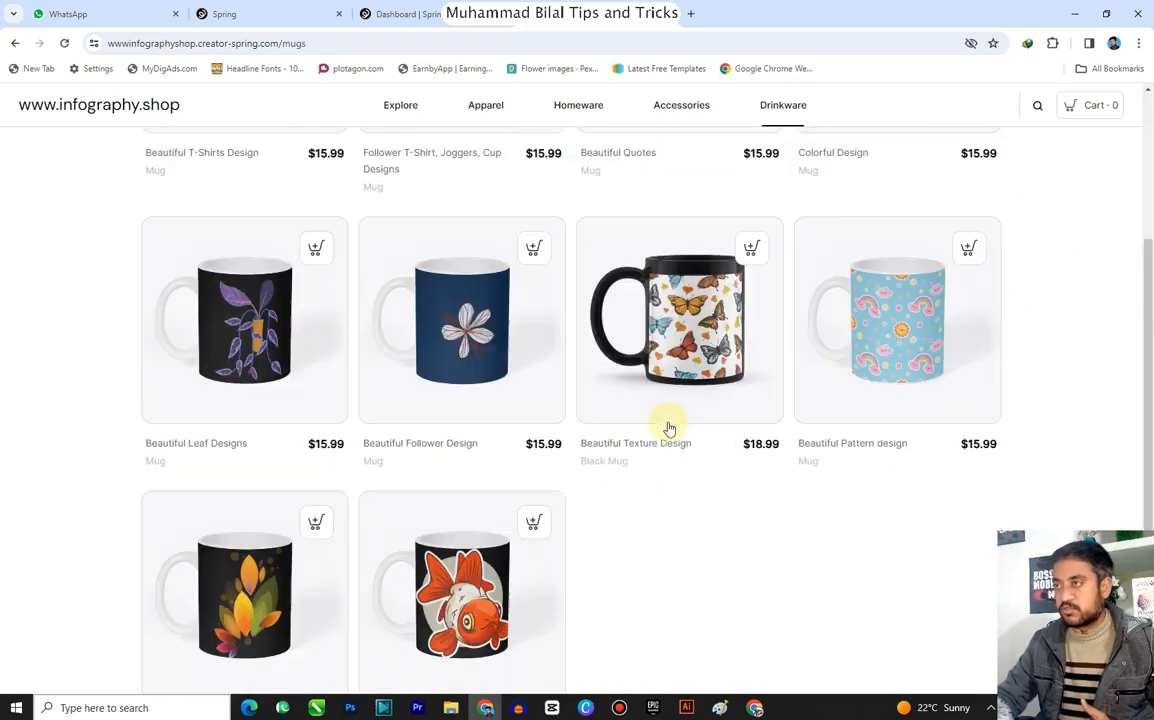